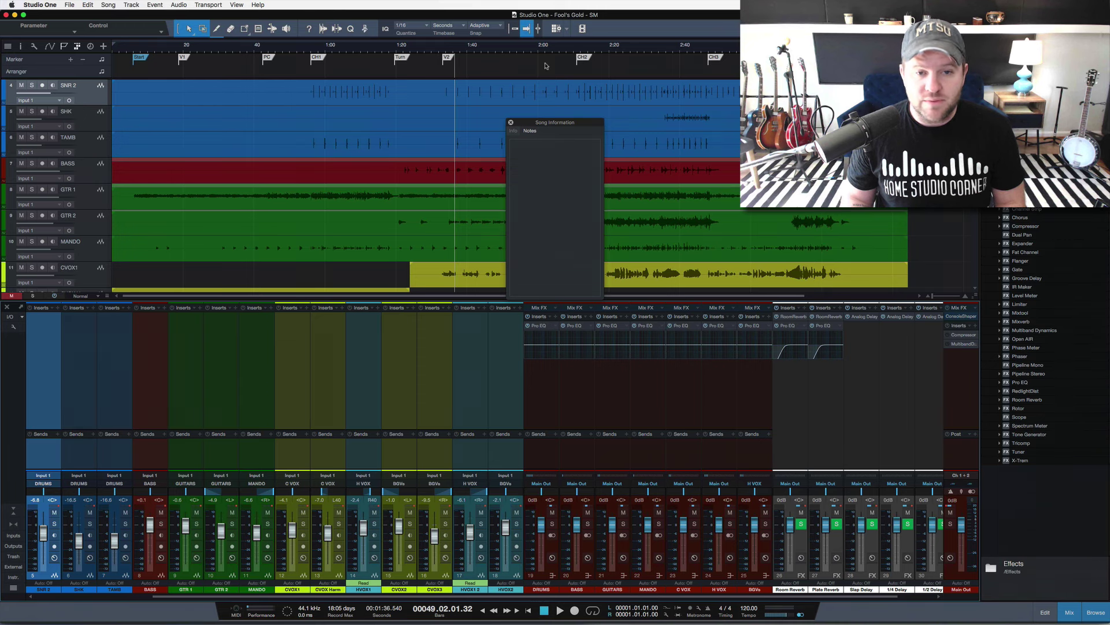
Step: Open the Console Shaper from the Main Out's Mix FX, activate it, and toggle Passthrough off and back on
click(961, 317)
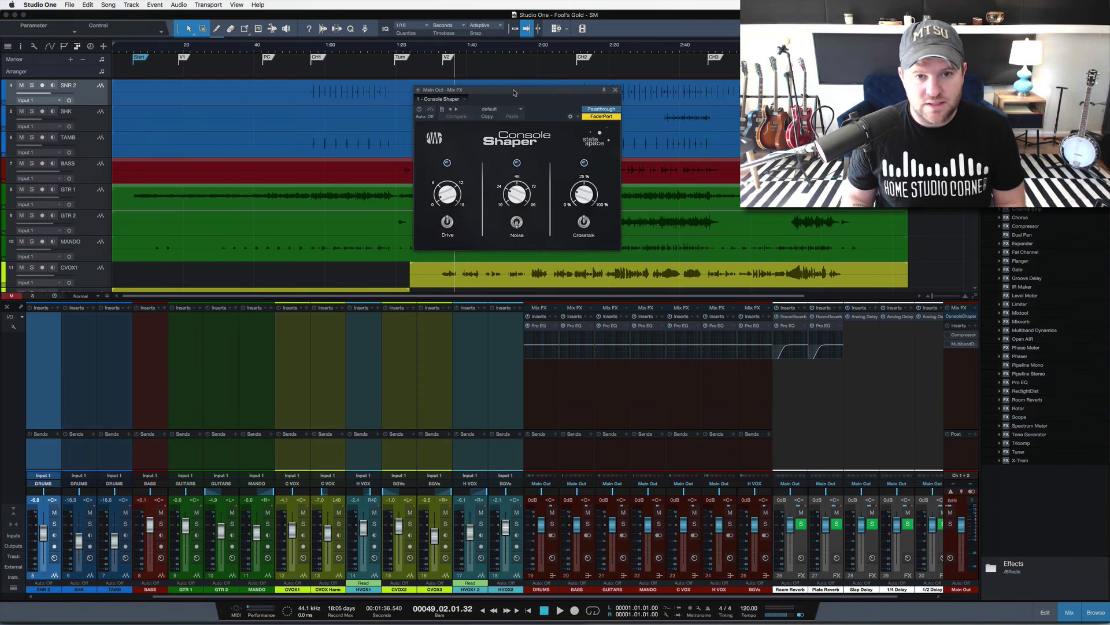
drag(514, 90, 457, 127)
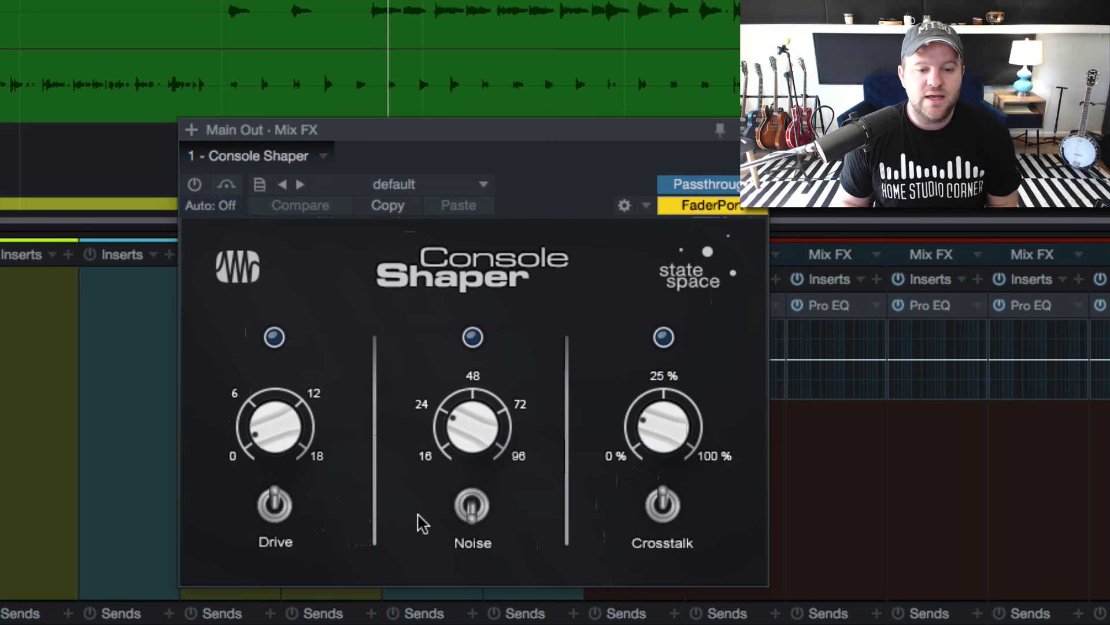
click(194, 185)
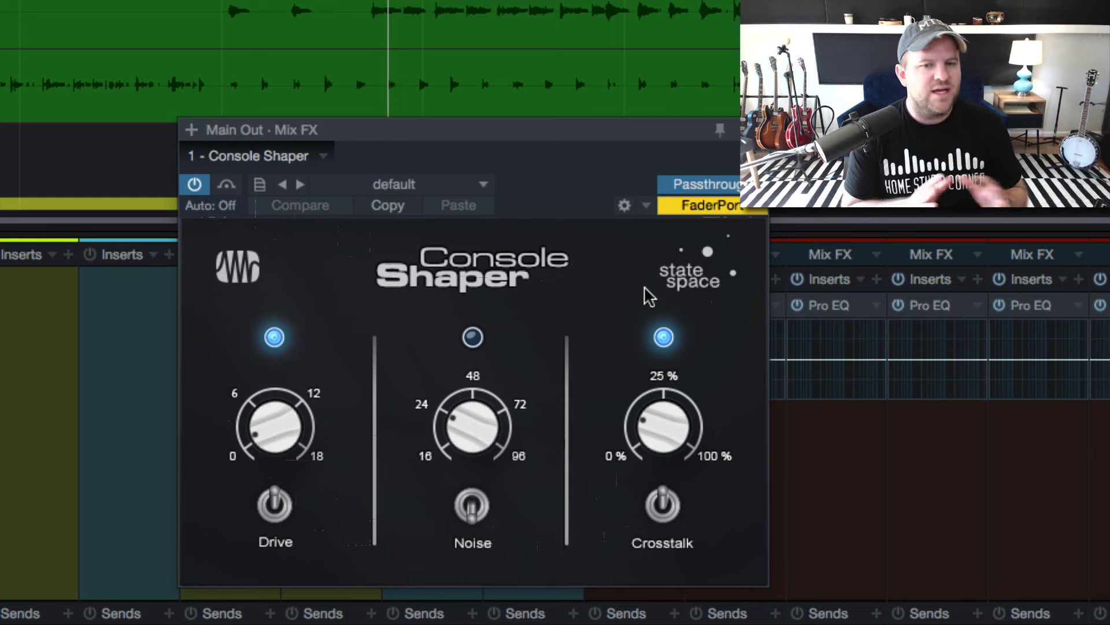
click(706, 185)
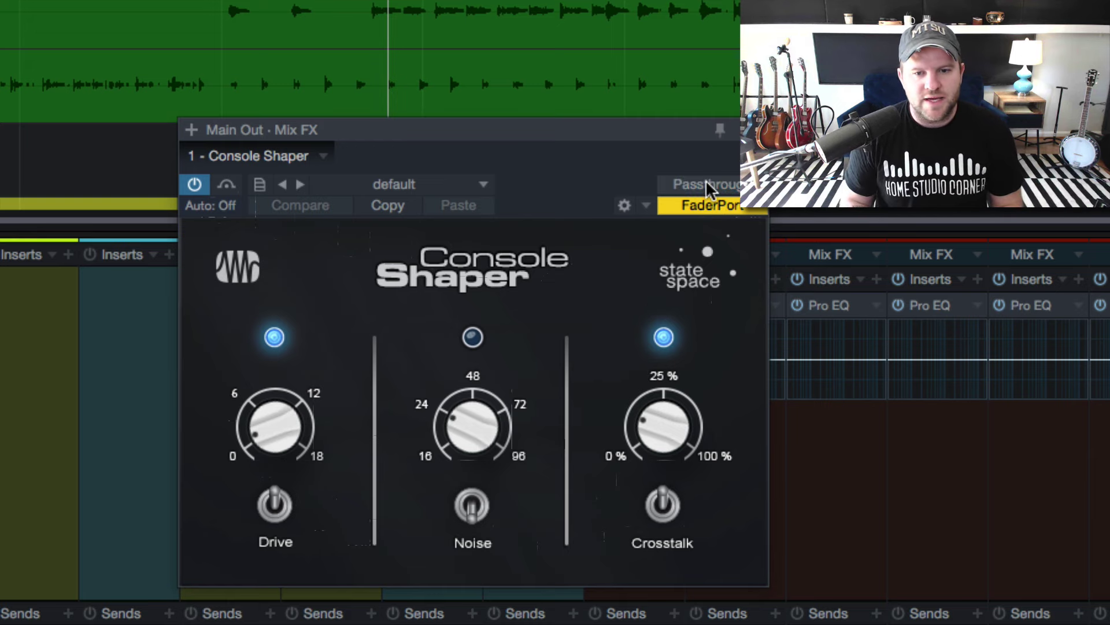
click(707, 185)
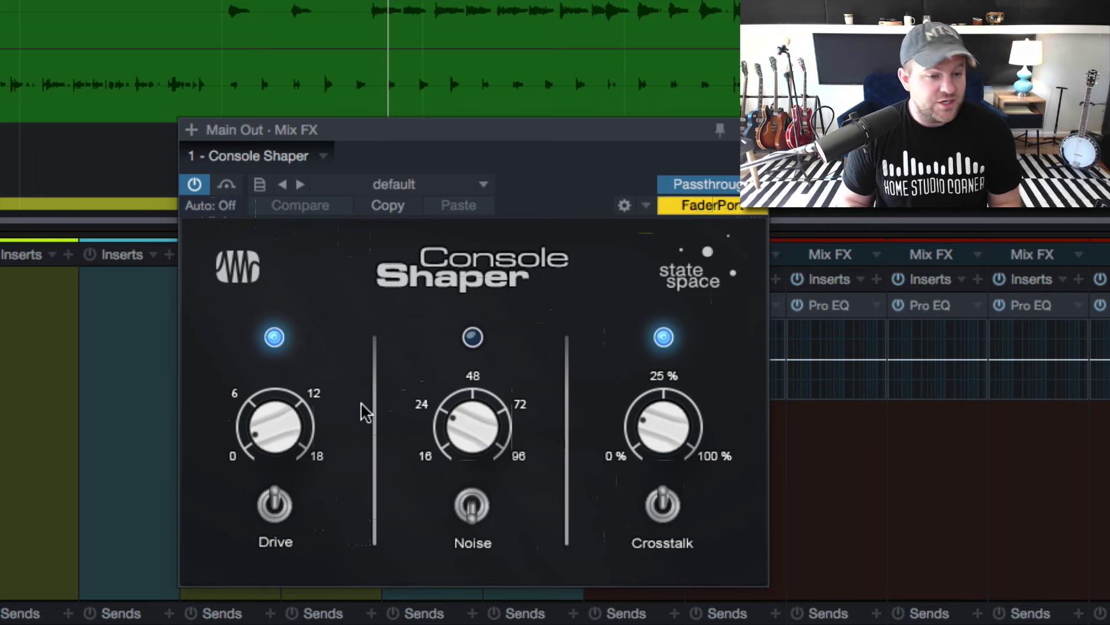
Step: Bring the Console Shaper's Drive amount down to 0 and switch off the Drive and Crosstalk sections
drag(296, 433, 285, 540)
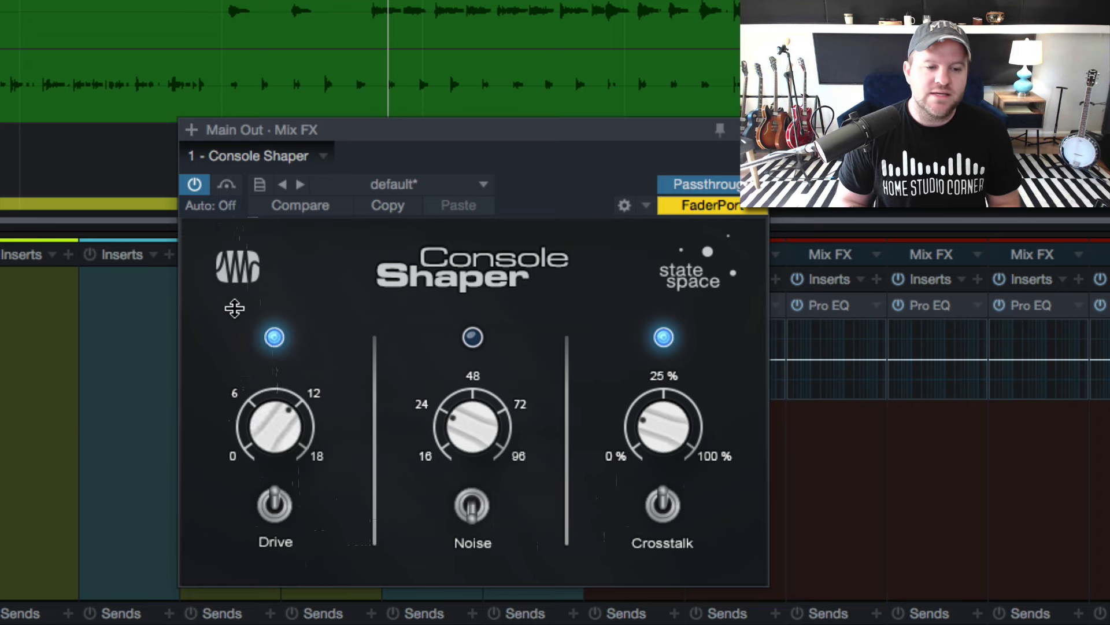
click(276, 506)
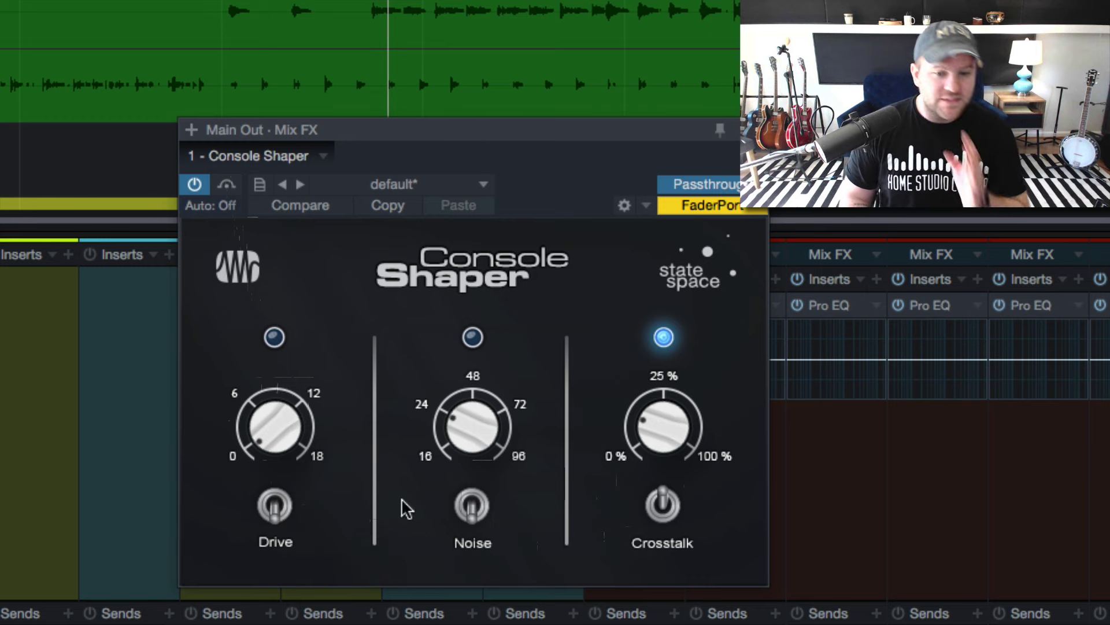
click(662, 507)
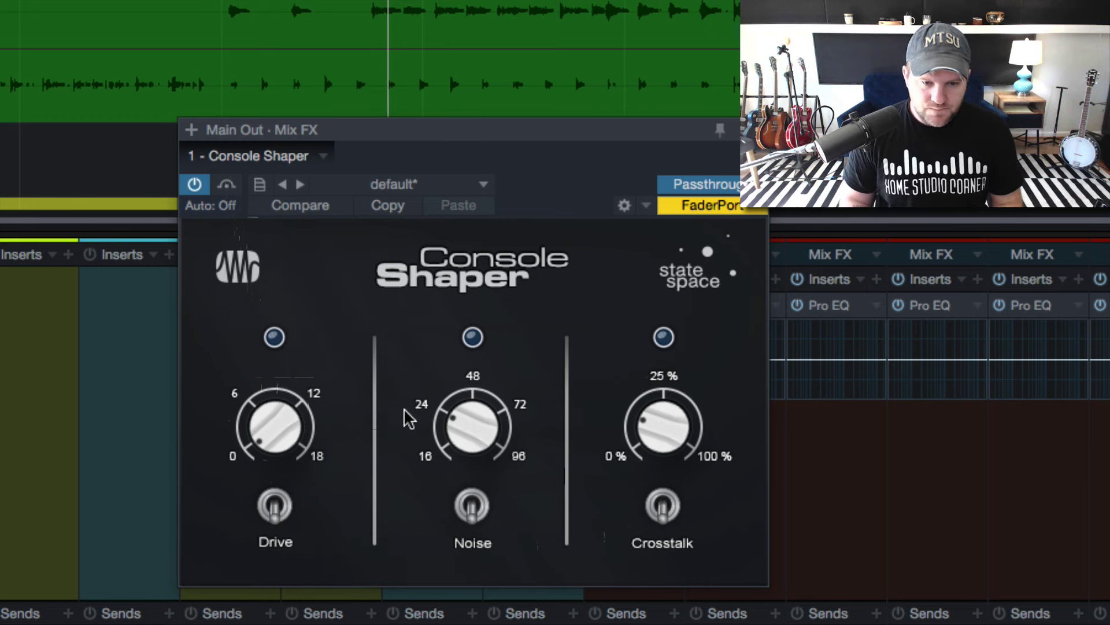
Step: Try the Crosstalk amount near its maximum, at 25 %, and at a lower setting
drag(664, 431, 653, 214)
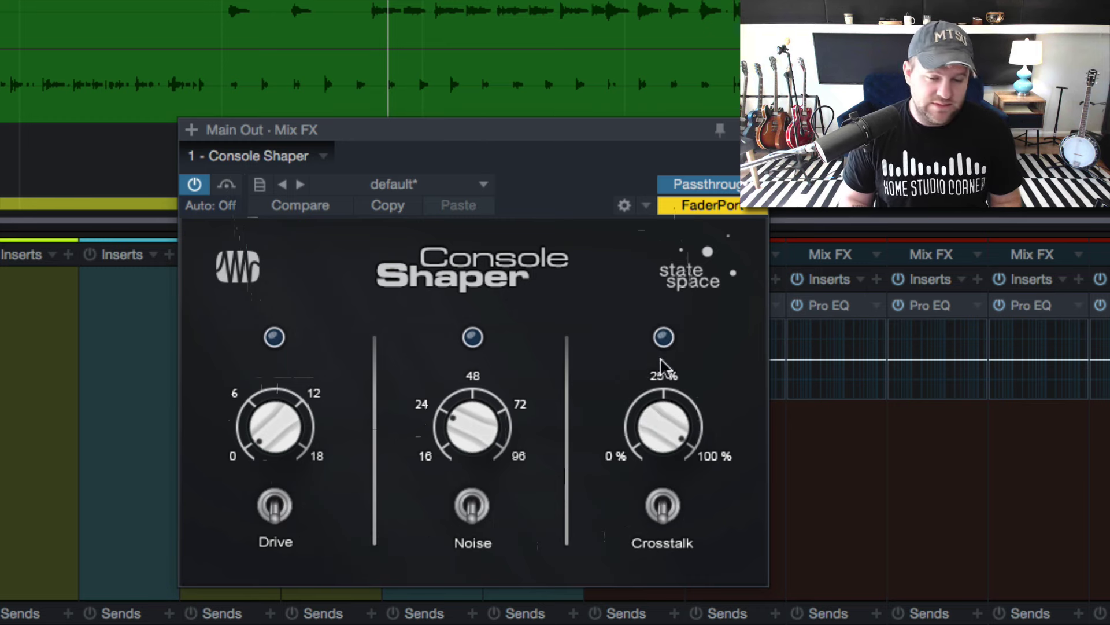
mouse_move(664, 417)
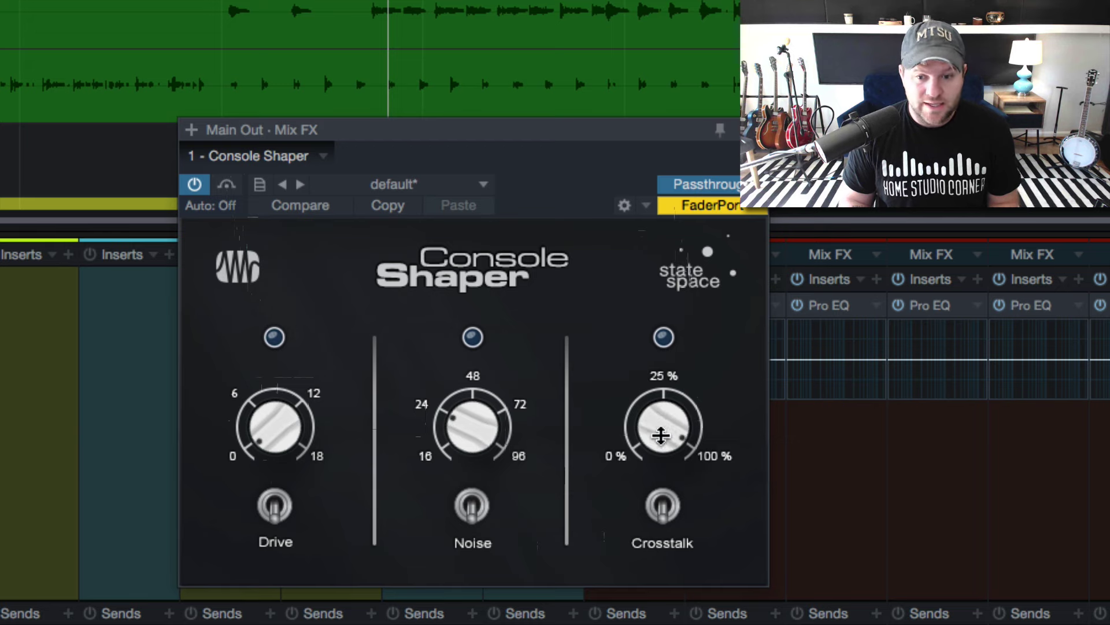
drag(655, 395, 661, 549)
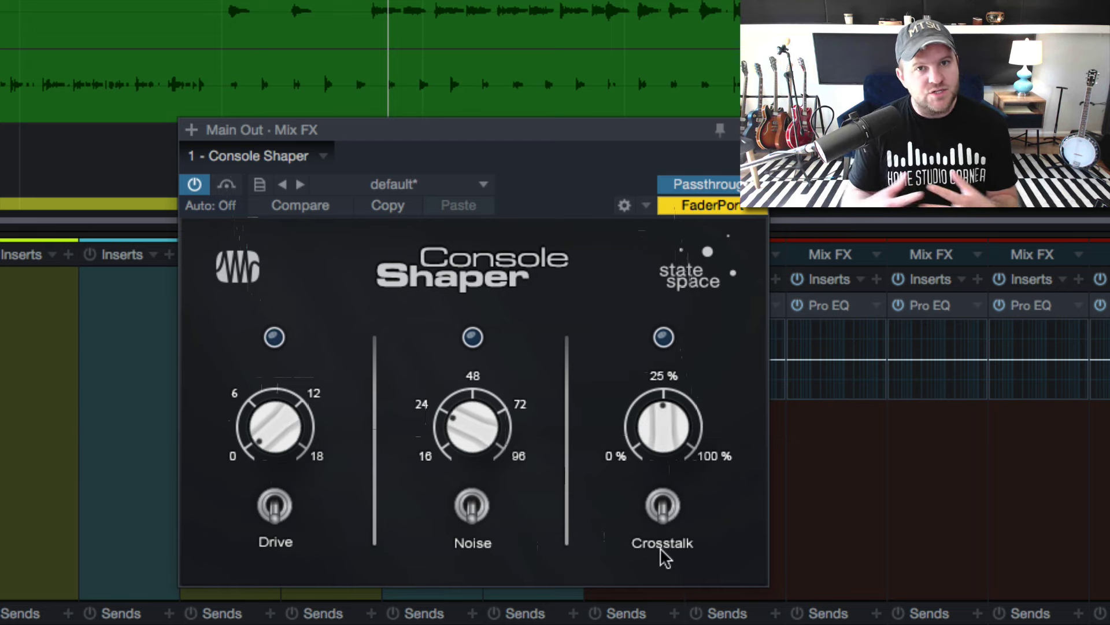
mouse_move(654, 431)
mouse_down()
mouse_move(654, 500)
mouse_move(654, 473)
mouse_up()
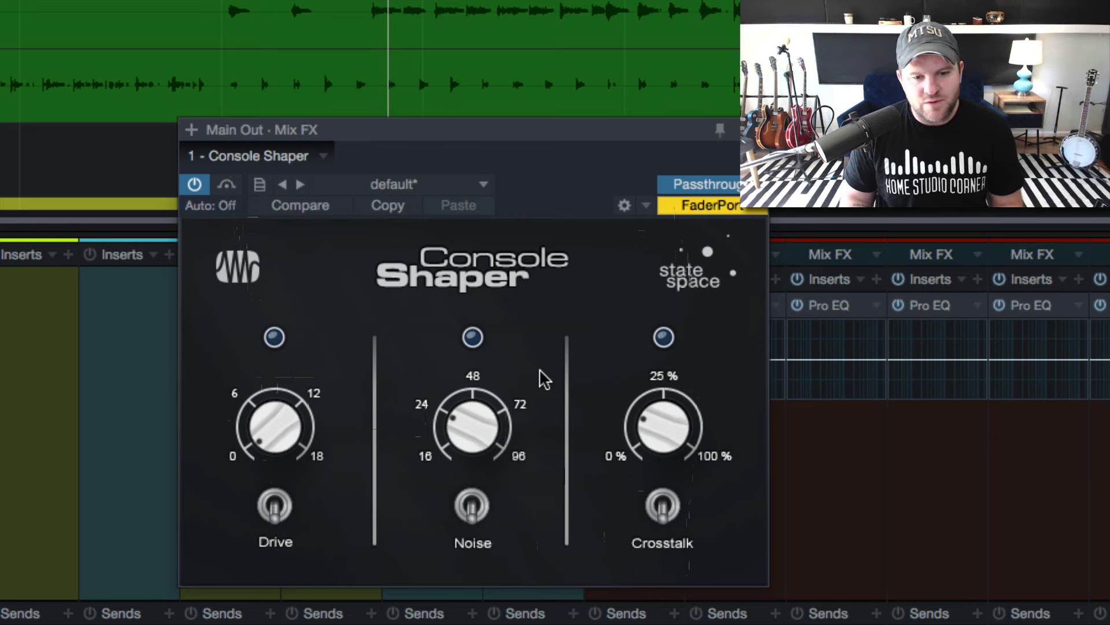
Step: Turn the Noise and Crosstalk amounts down to their minimum settings, leaving both sections switched off
click(470, 509)
drag(473, 431, 484, 520)
click(480, 520)
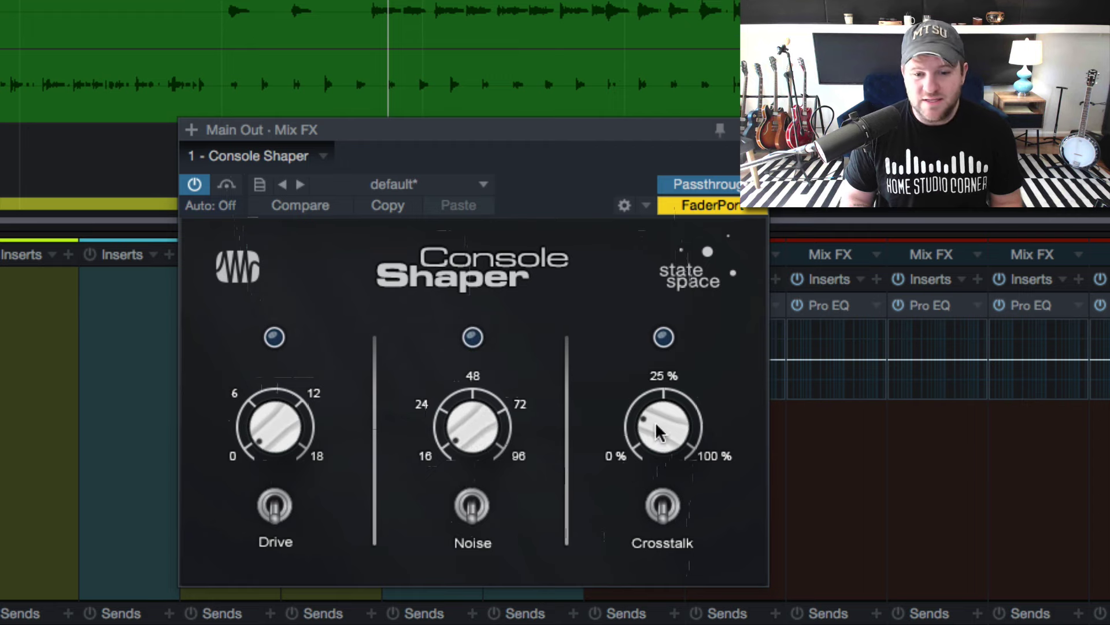
drag(650, 439, 652, 504)
Step: Switch the Noise section on and off to compare the sound at its minimum setting
click(476, 331)
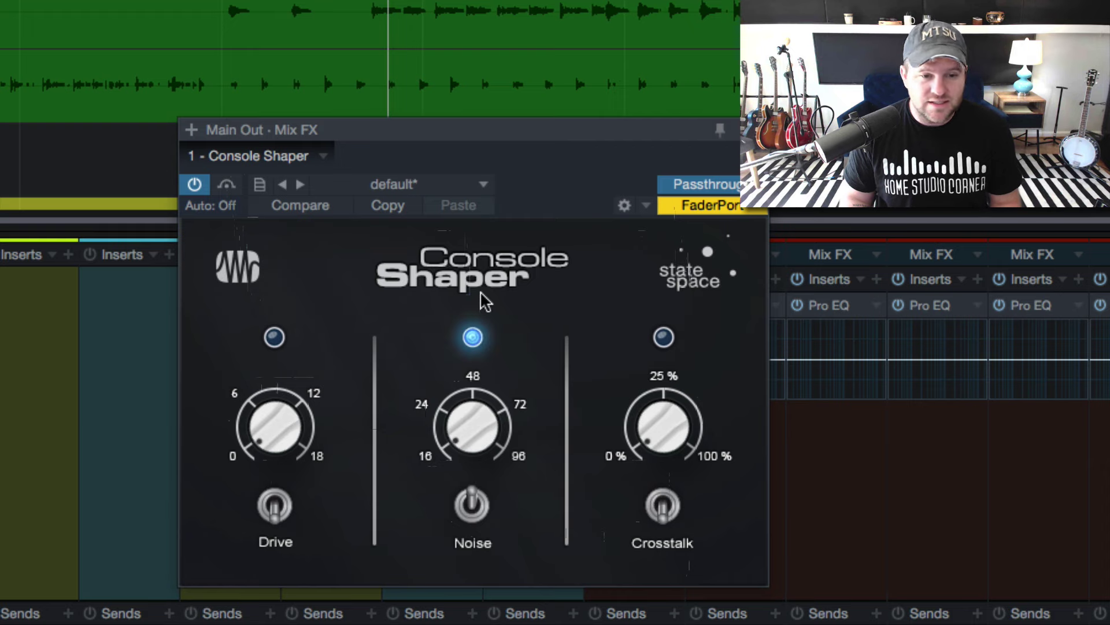
click(477, 331)
click(476, 331)
click(476, 331)
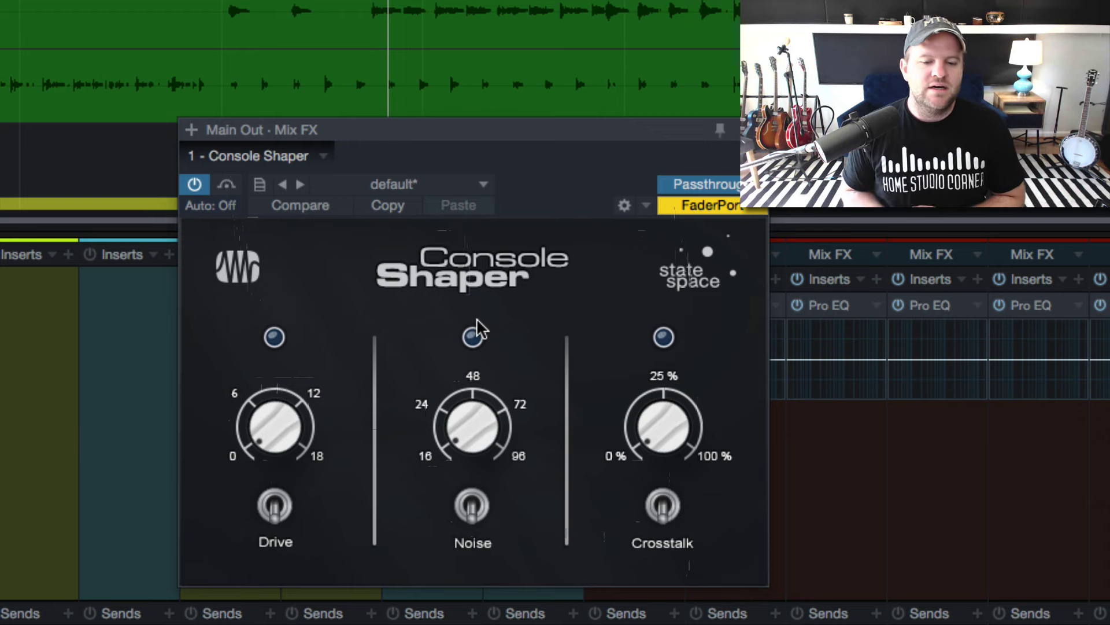
Step: Try the Drive section switched on and off at different amounts, ending with it off at 0
click(277, 508)
drag(265, 361, 276, 509)
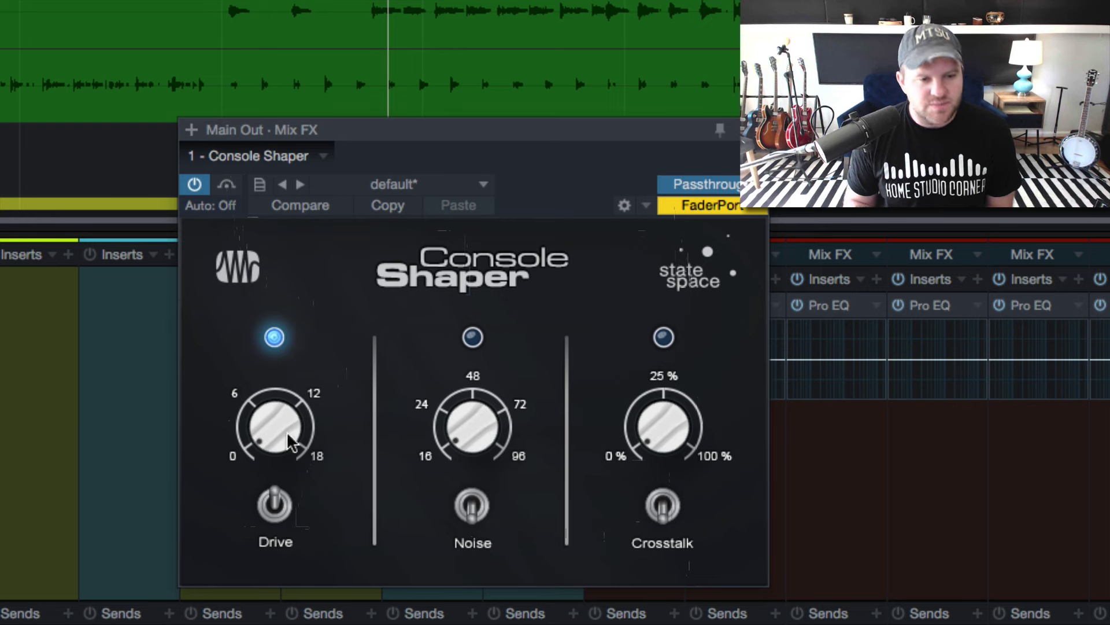
click(287, 503)
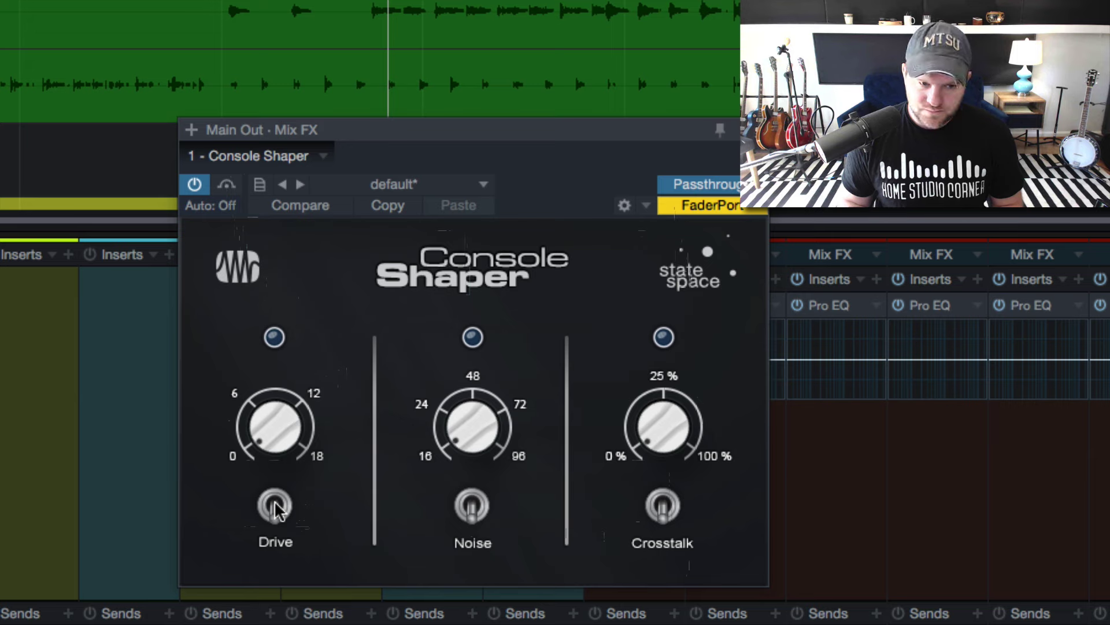
click(277, 508)
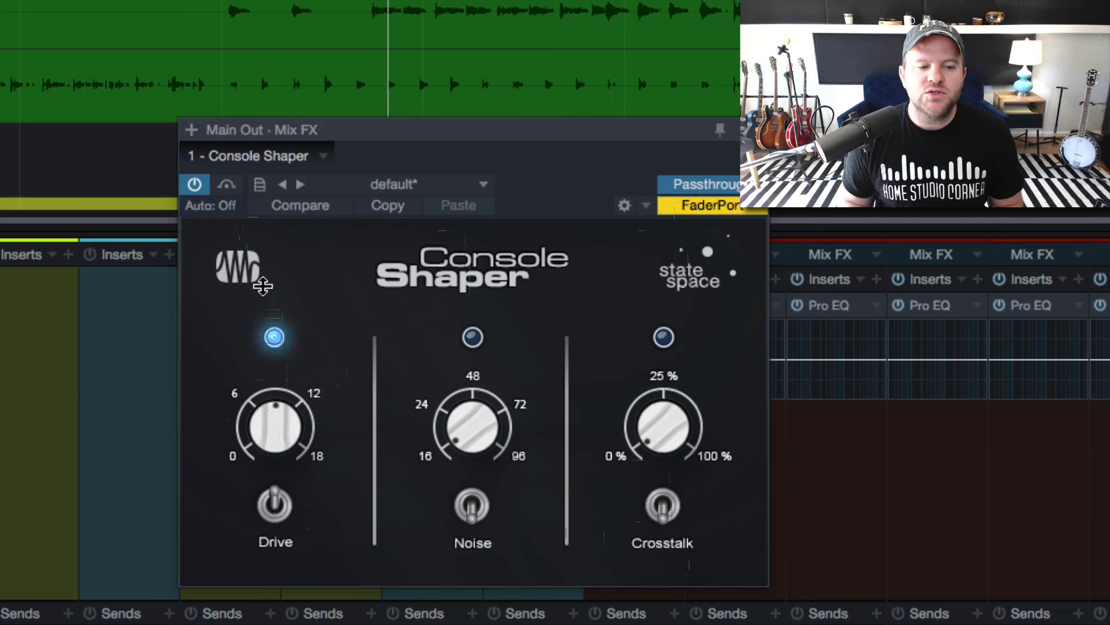
click(279, 508)
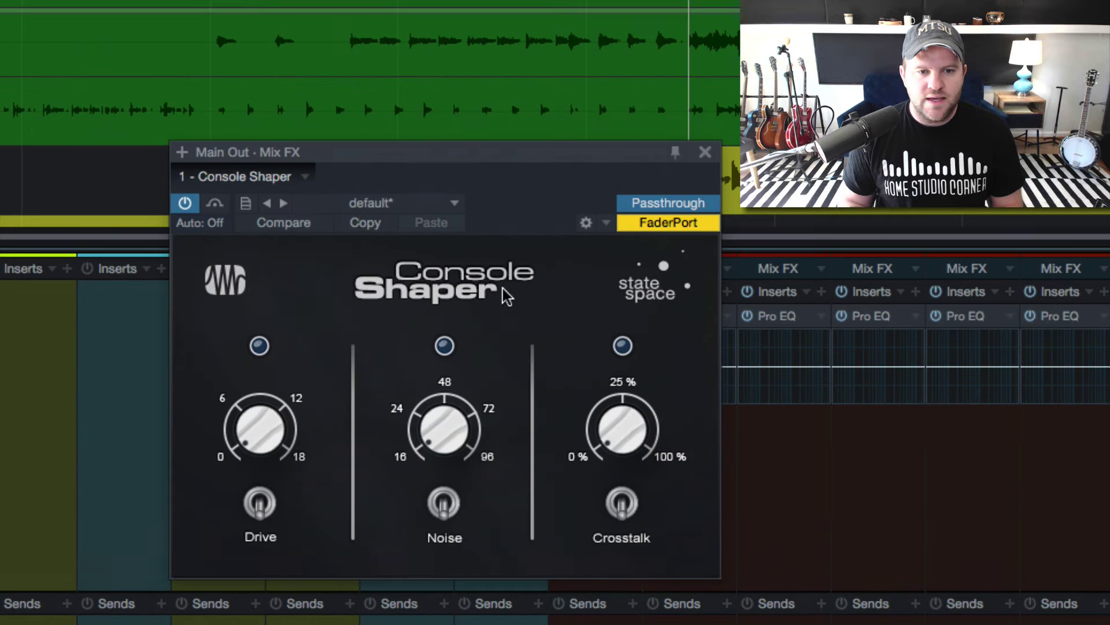
Step: Reposition the Console Shaper window and compare the mix with Drive at 0 on and off, leaving Drive on
drag(501, 162, 498, 63)
click(257, 405)
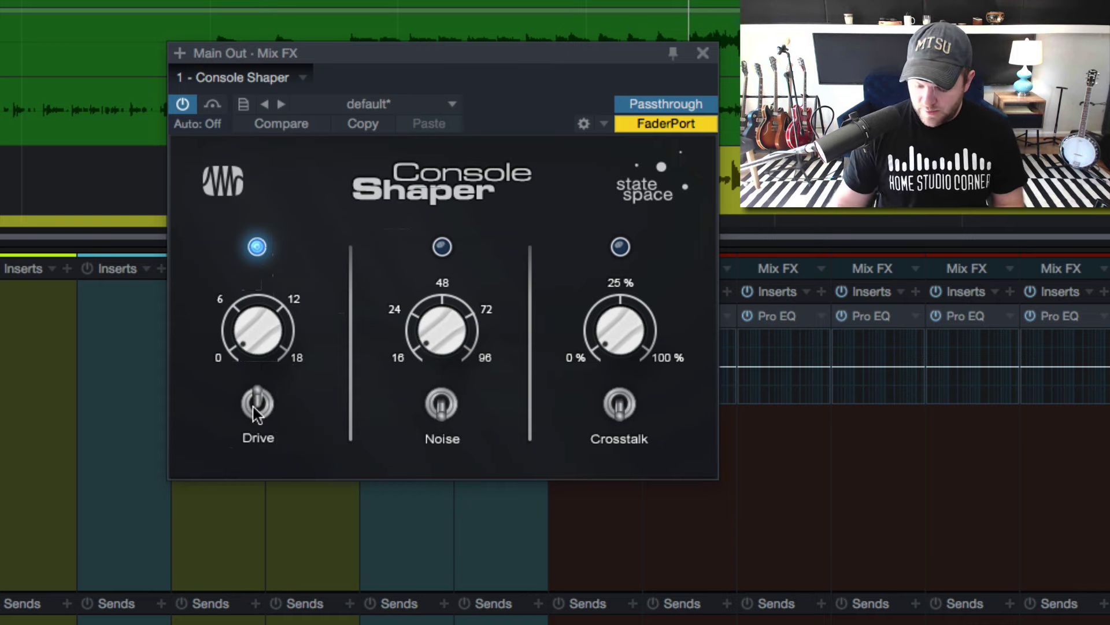
click(256, 411)
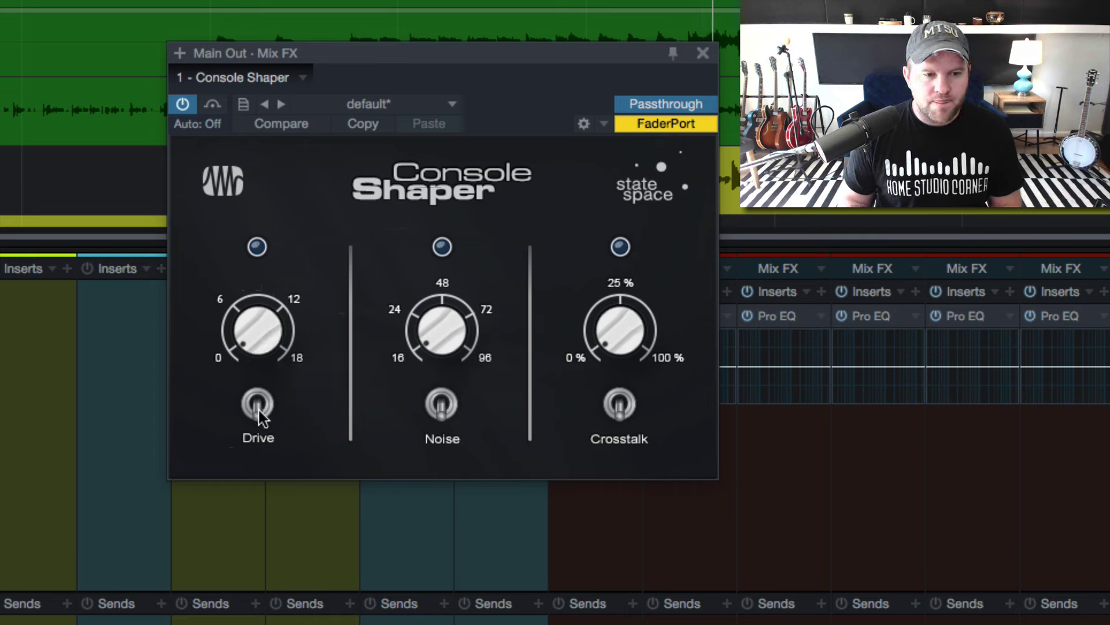
click(259, 411)
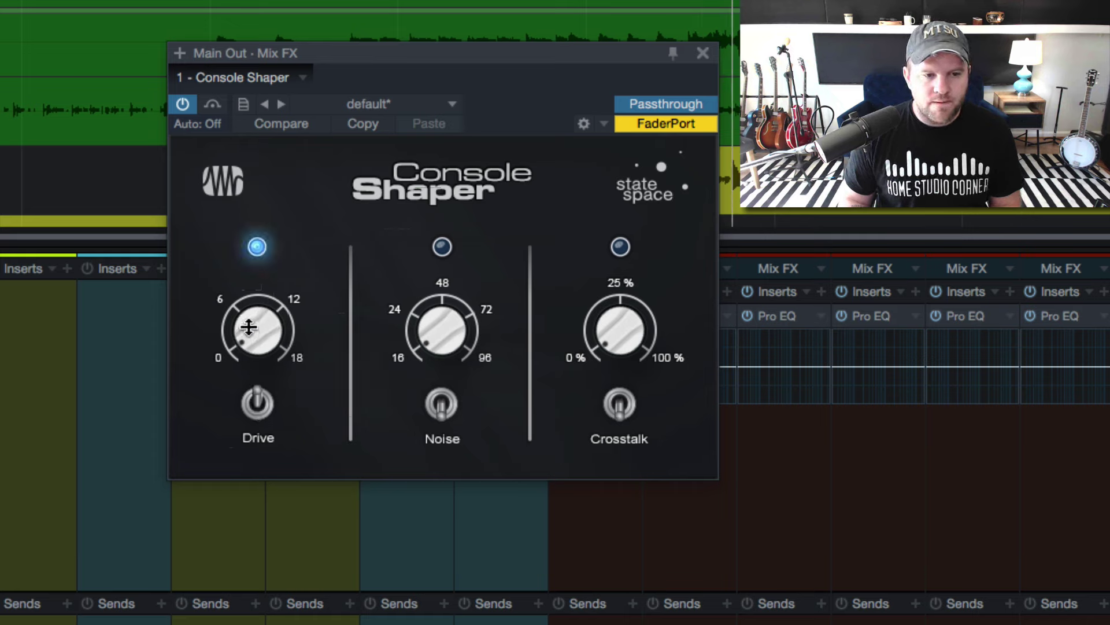
Step: Raise Drive to nearly 18 during playback, and settle it at about 4.4 dB
drag(249, 327, 268, 207)
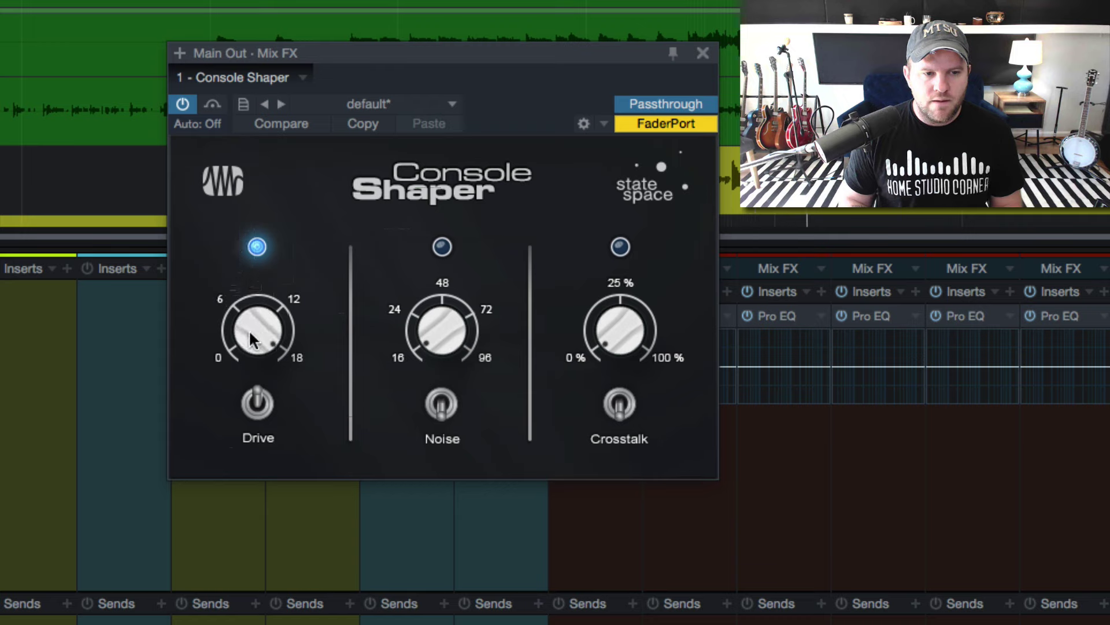
drag(255, 322, 260, 414)
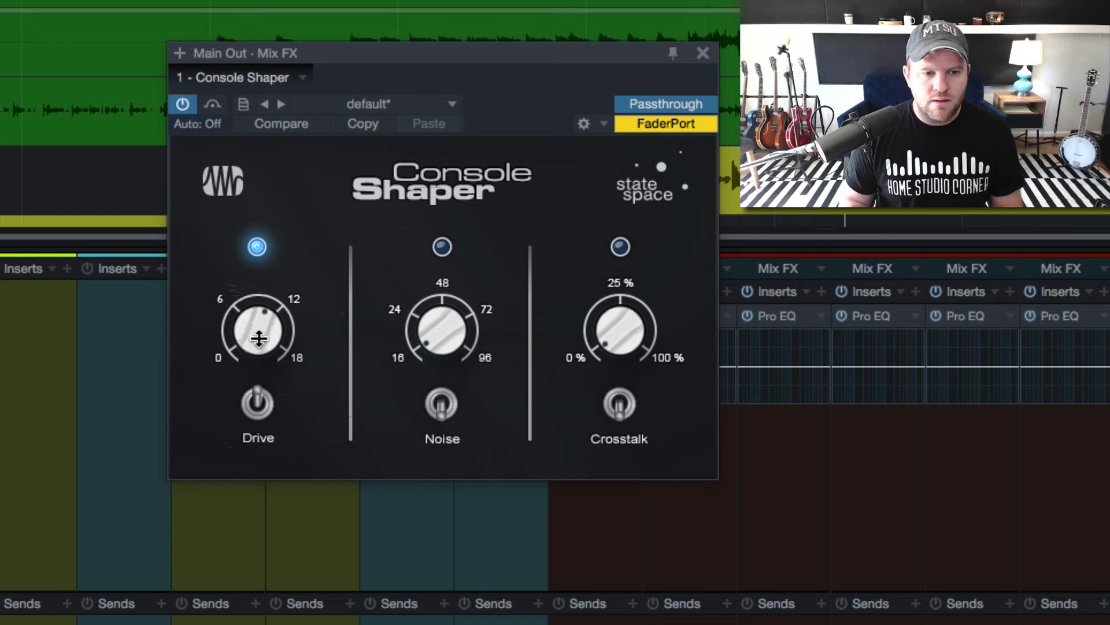
drag(258, 359, 256, 379)
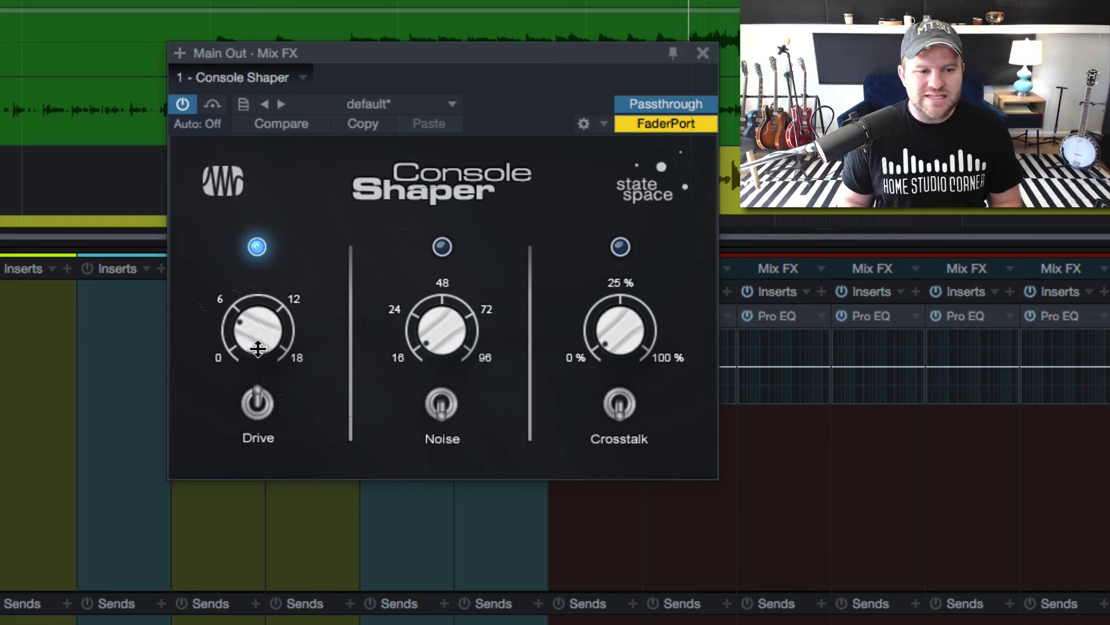
drag(255, 345, 255, 348)
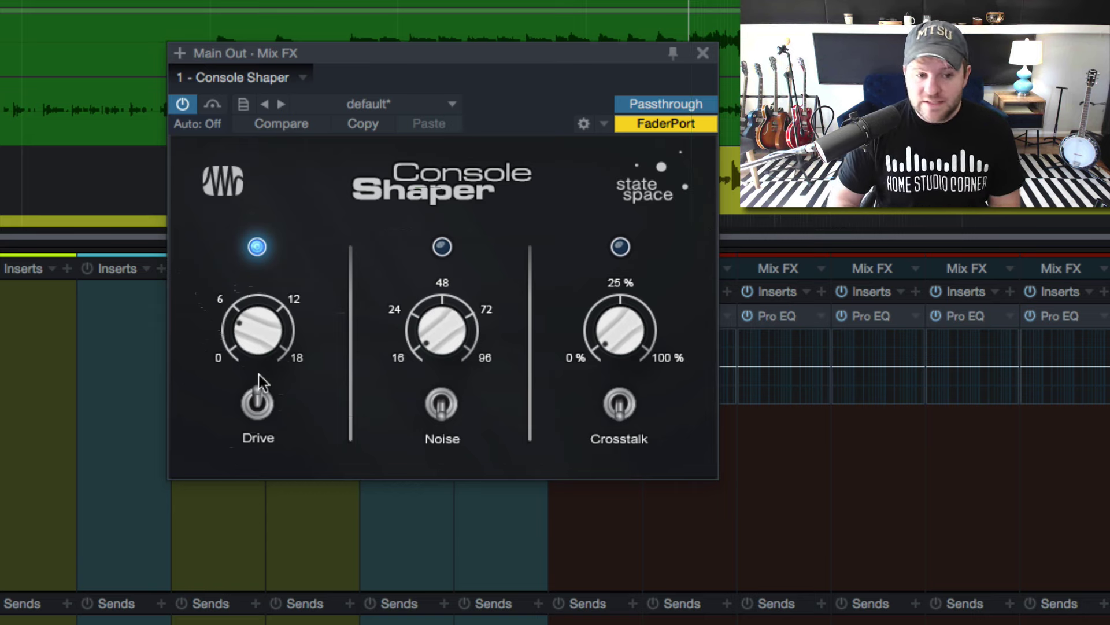
Step: Compare the mix repeatedly with the Drive section on and off, leaving Drive switched on
click(258, 402)
click(257, 402)
click(257, 402)
click(257, 402)
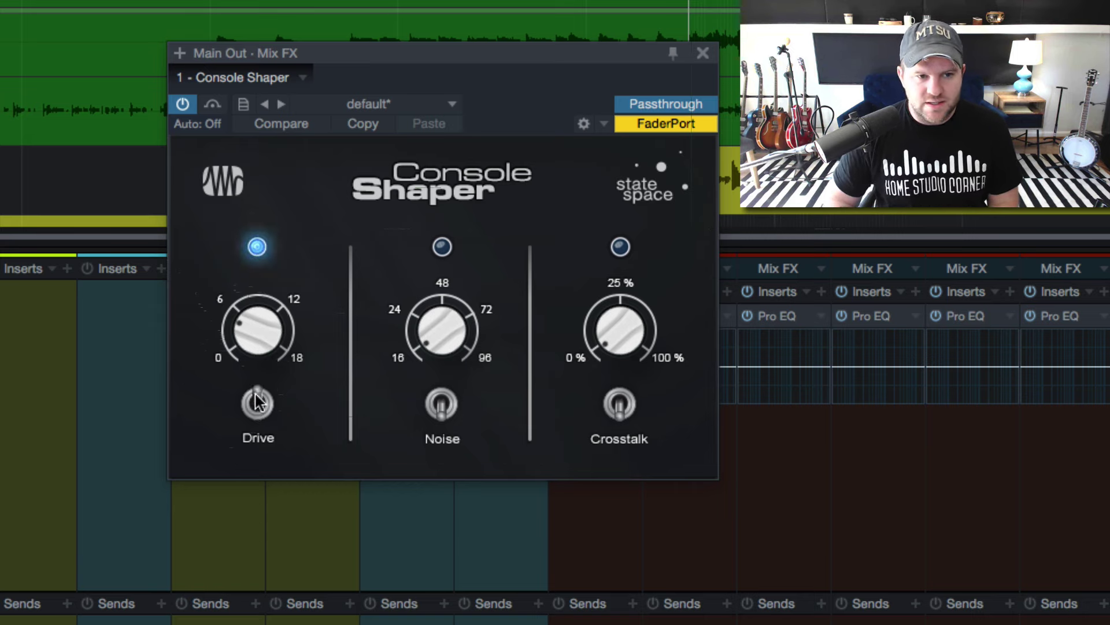
click(257, 402)
click(257, 402)
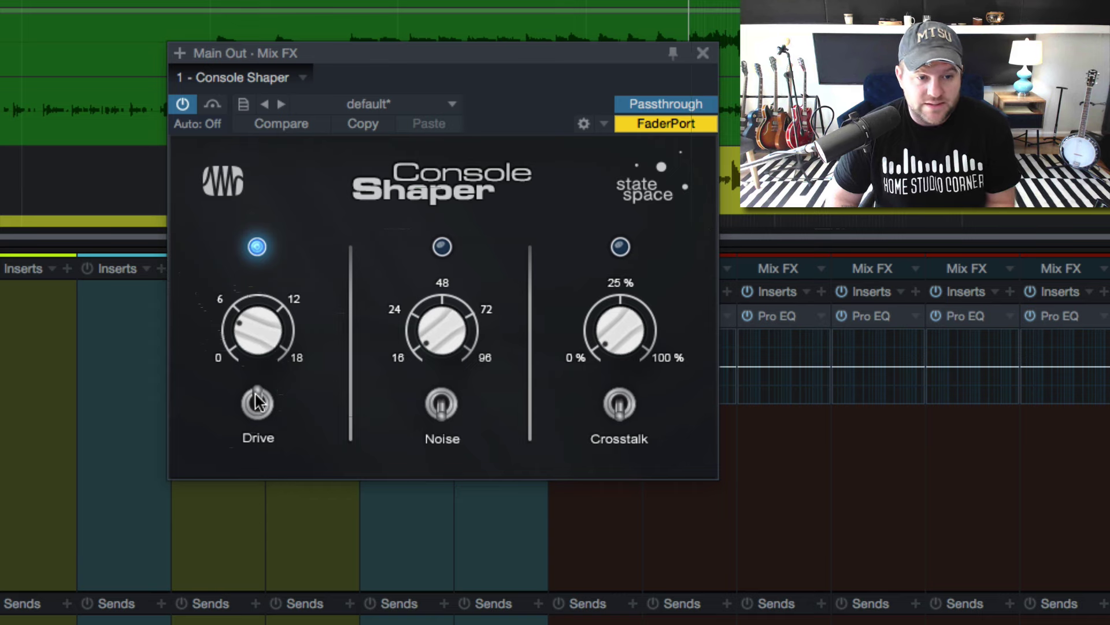
click(257, 402)
click(258, 402)
click(257, 402)
click(257, 402)
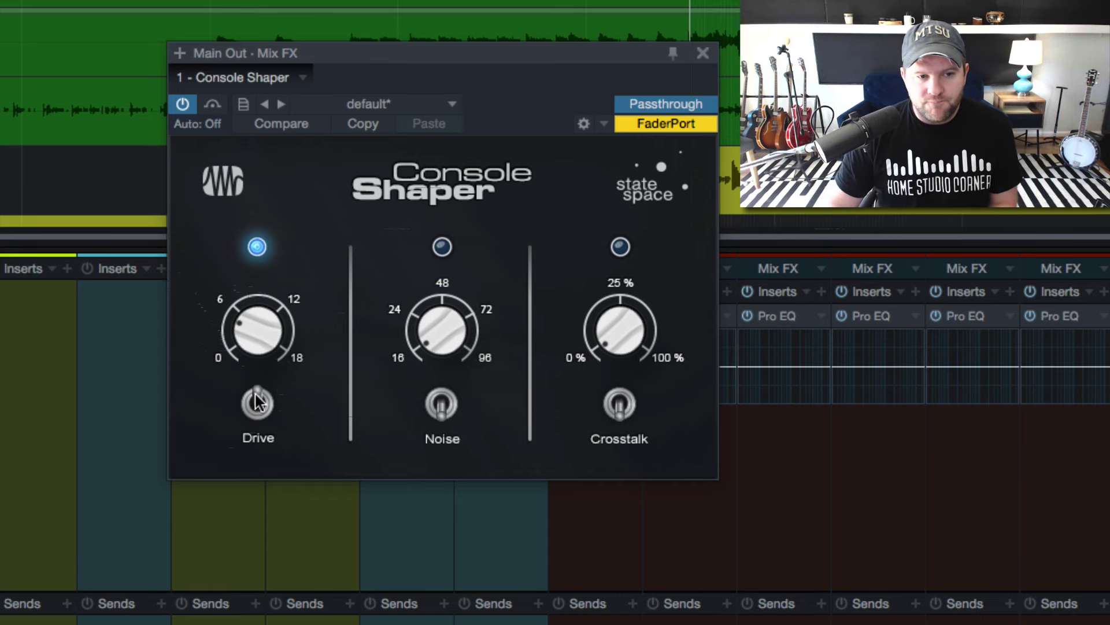
click(257, 402)
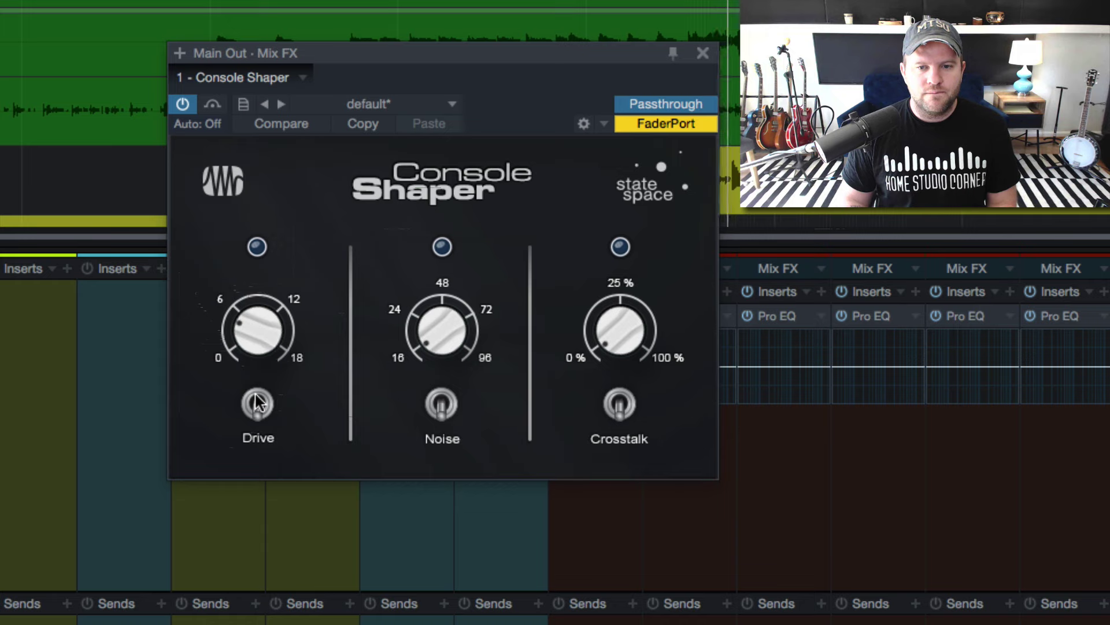
click(257, 402)
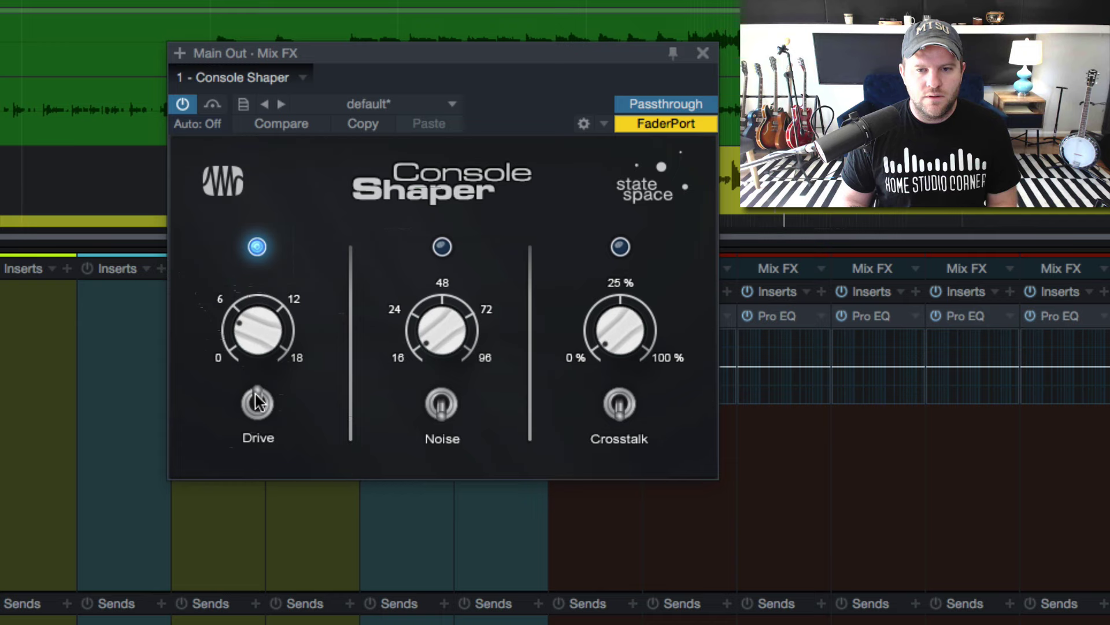
click(258, 402)
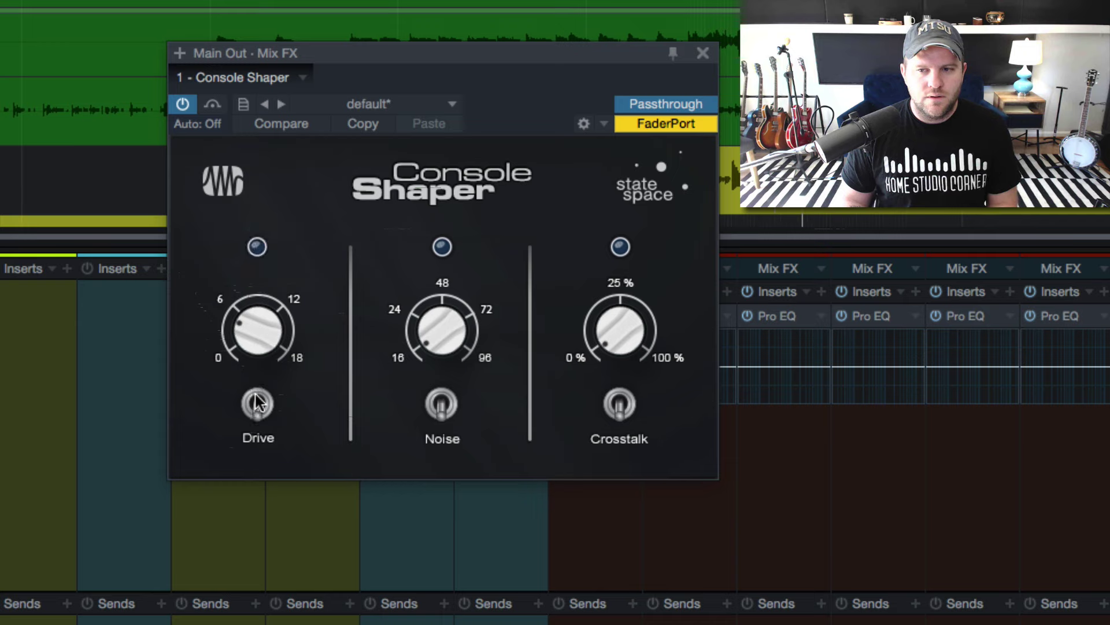
click(257, 402)
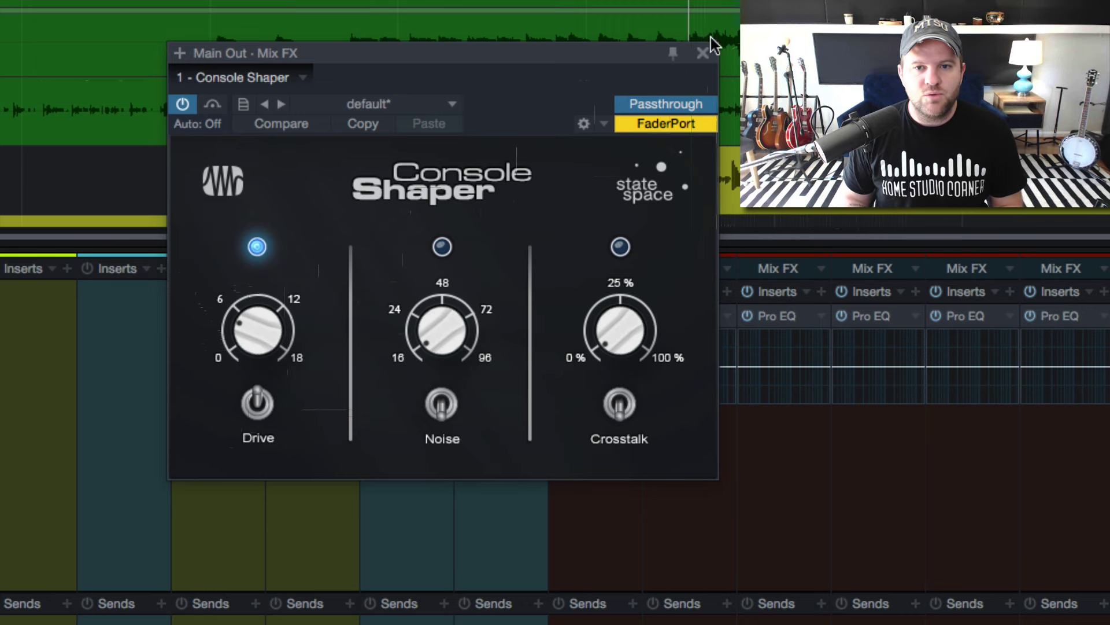
Step: Close the Console Shaper window and go to the Mix FX slots of the bus channels
click(702, 53)
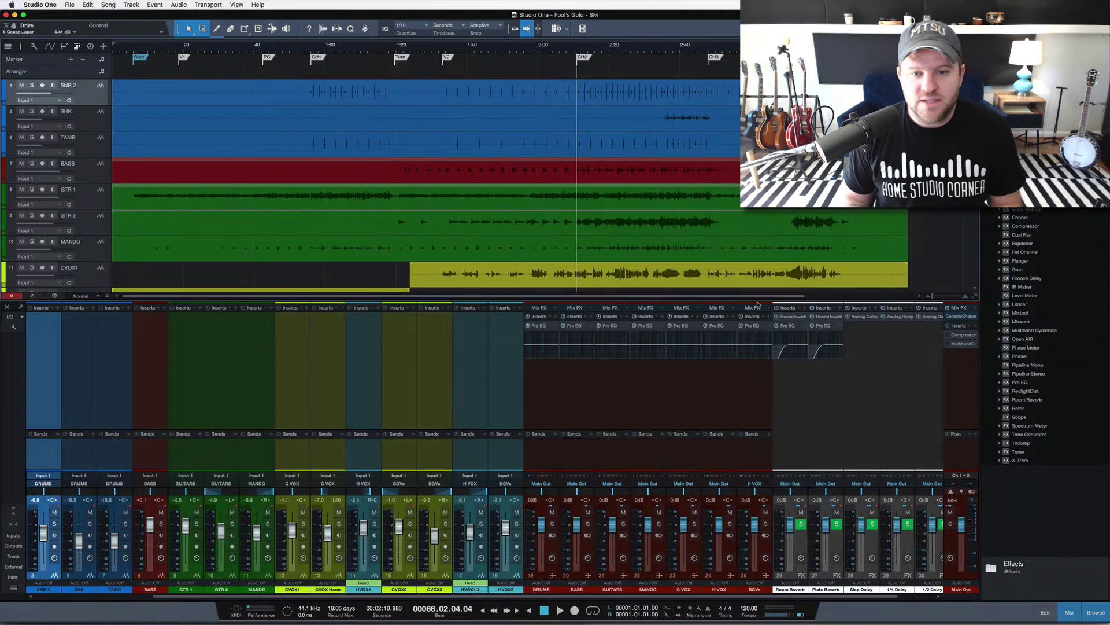
click(729, 308)
click(732, 312)
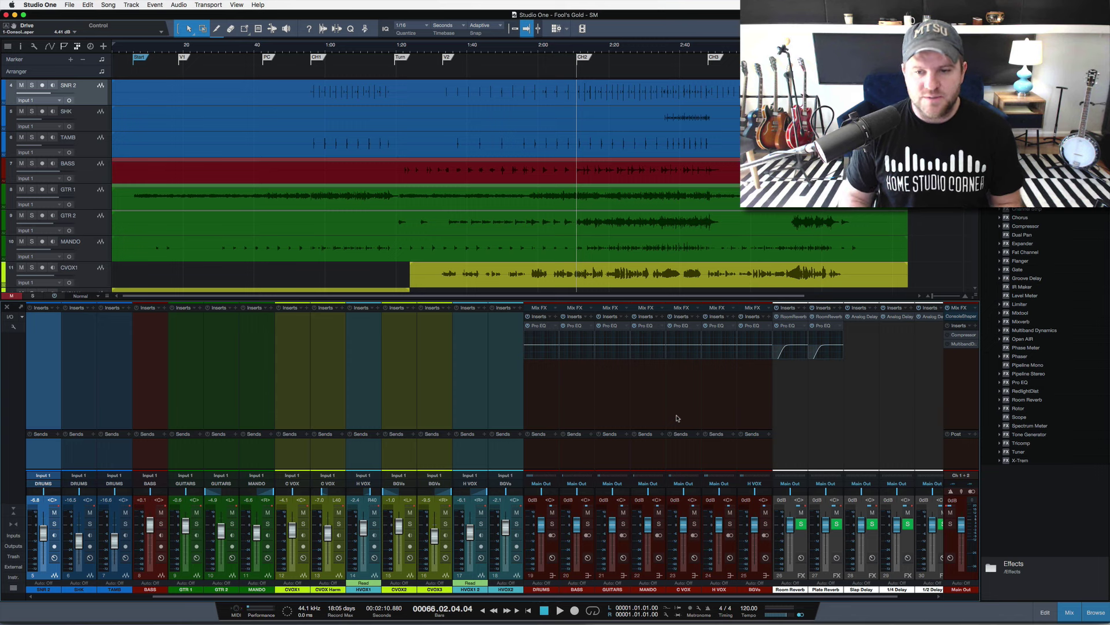
Step: Reopen the Main Out's Console Shaper to review its Drive, Noise and Crosstalk sections, and close it again
click(959, 317)
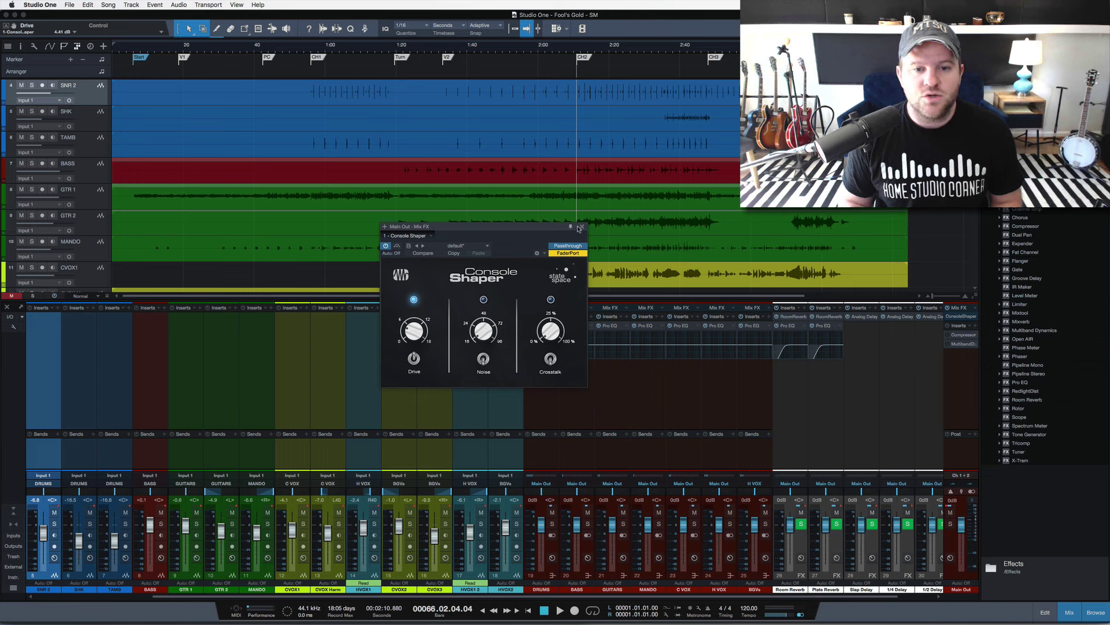
click(581, 227)
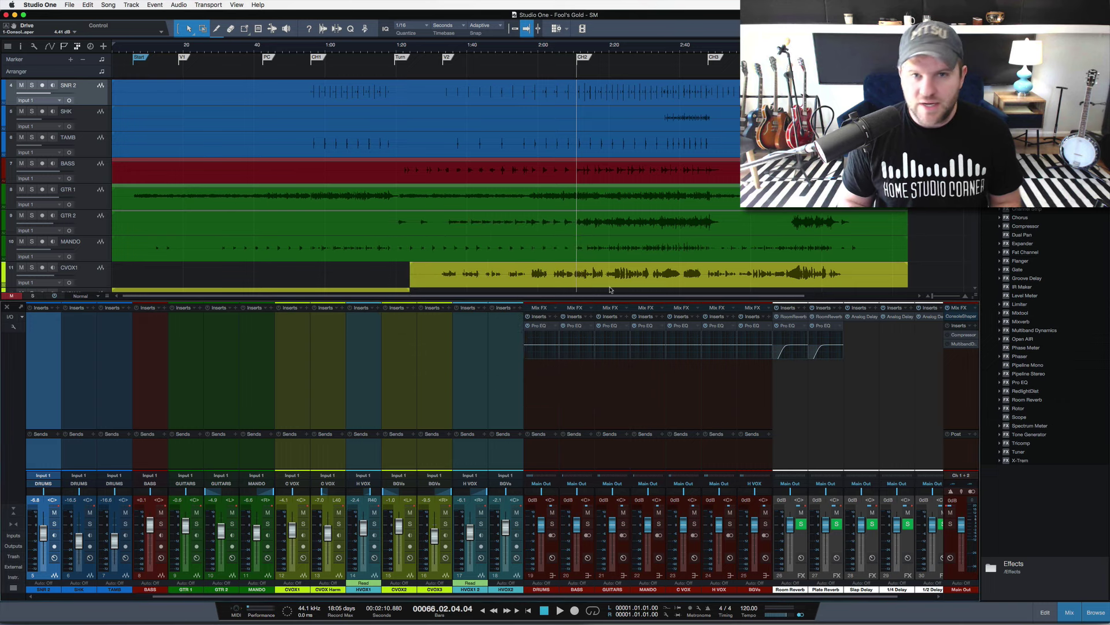
click(965, 316)
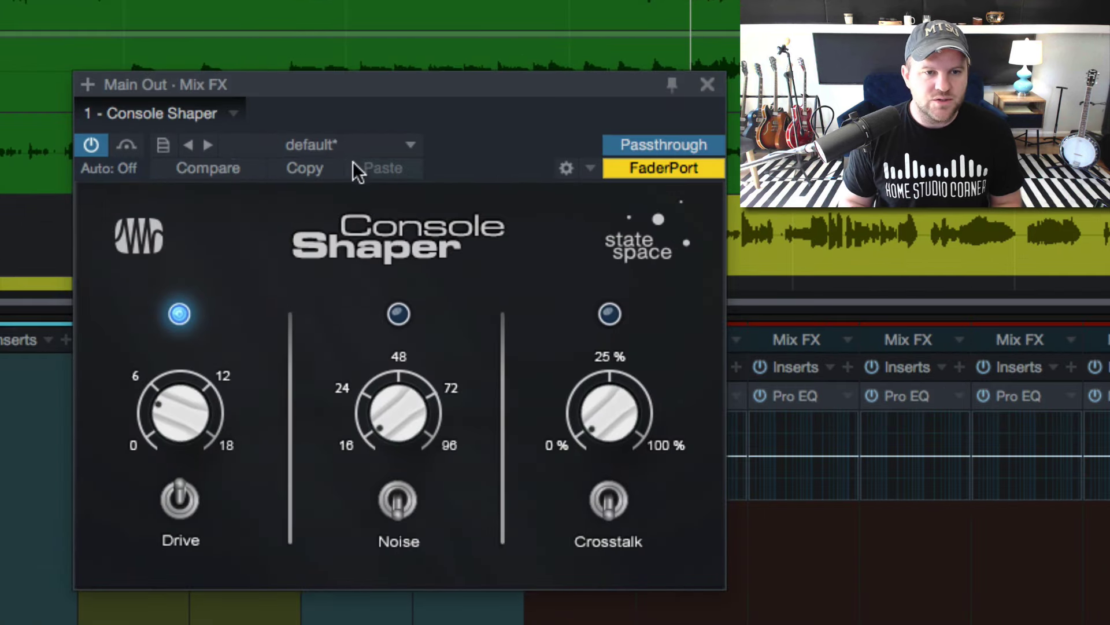
click(463, 248)
click(245, 263)
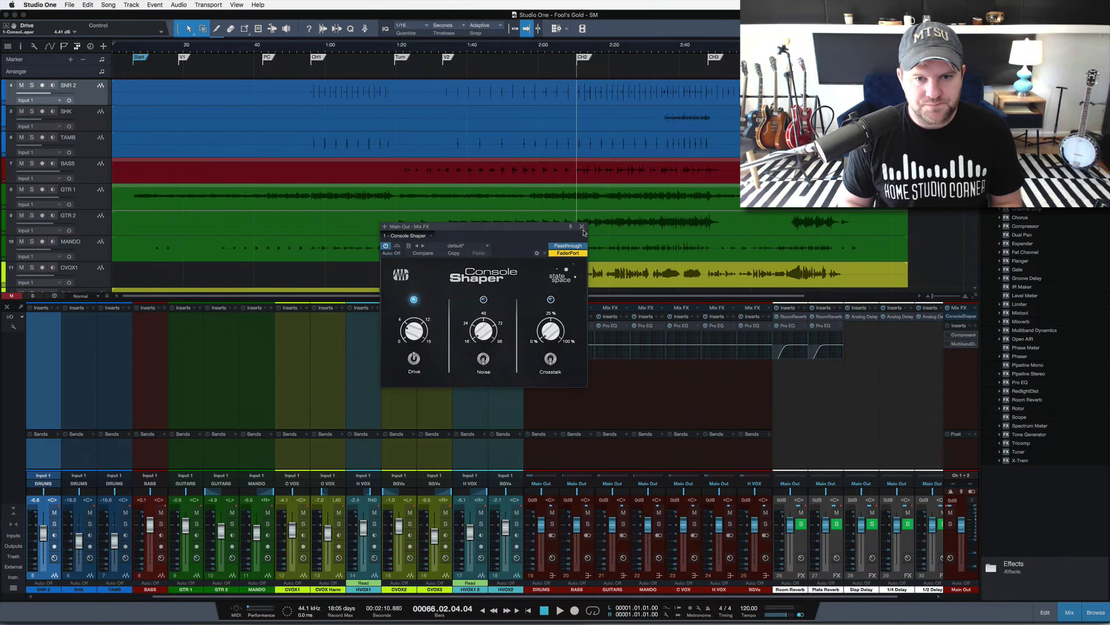
click(583, 228)
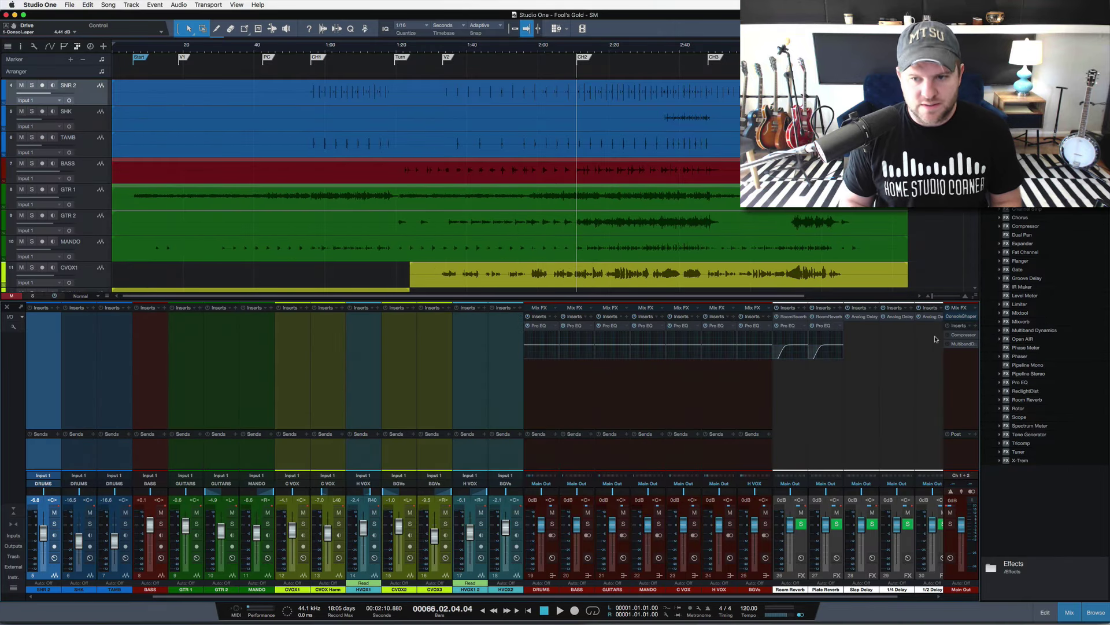
Step: Open the Main Out's Compressor and Multiband Dynamics inserts in separate windows, and arrange the Compressor above the Multiband Dynamics
click(962, 336)
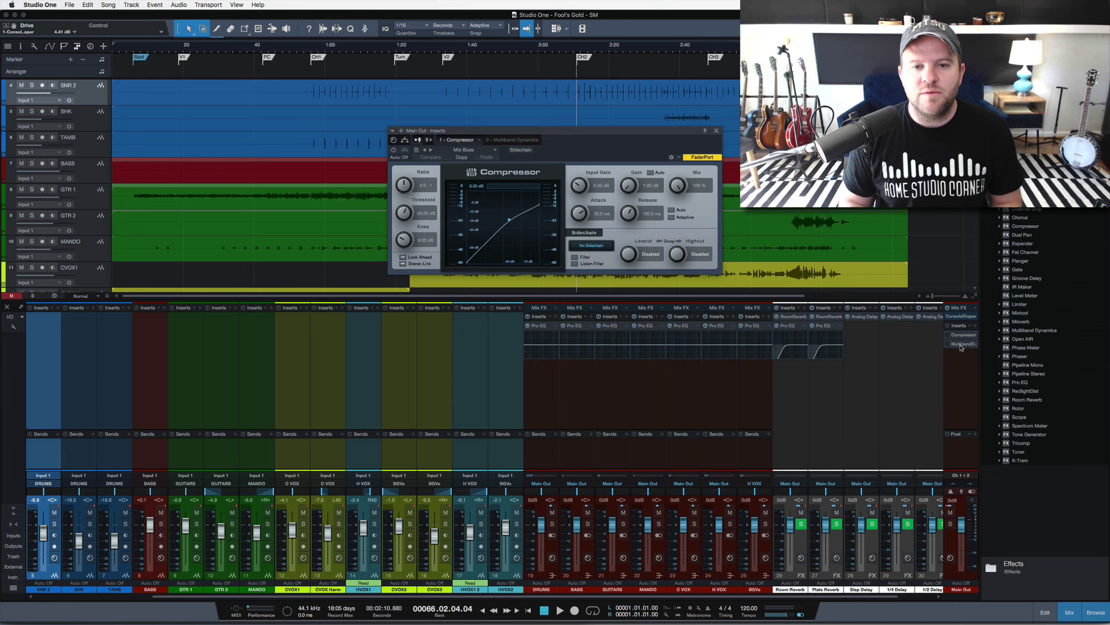
click(962, 345)
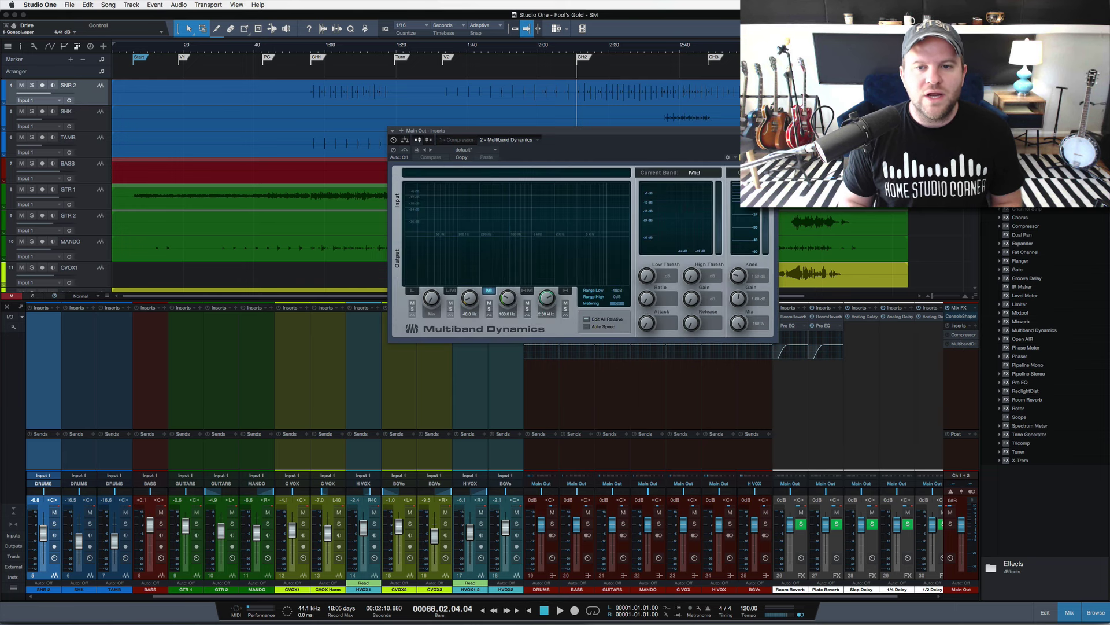
click(956, 335)
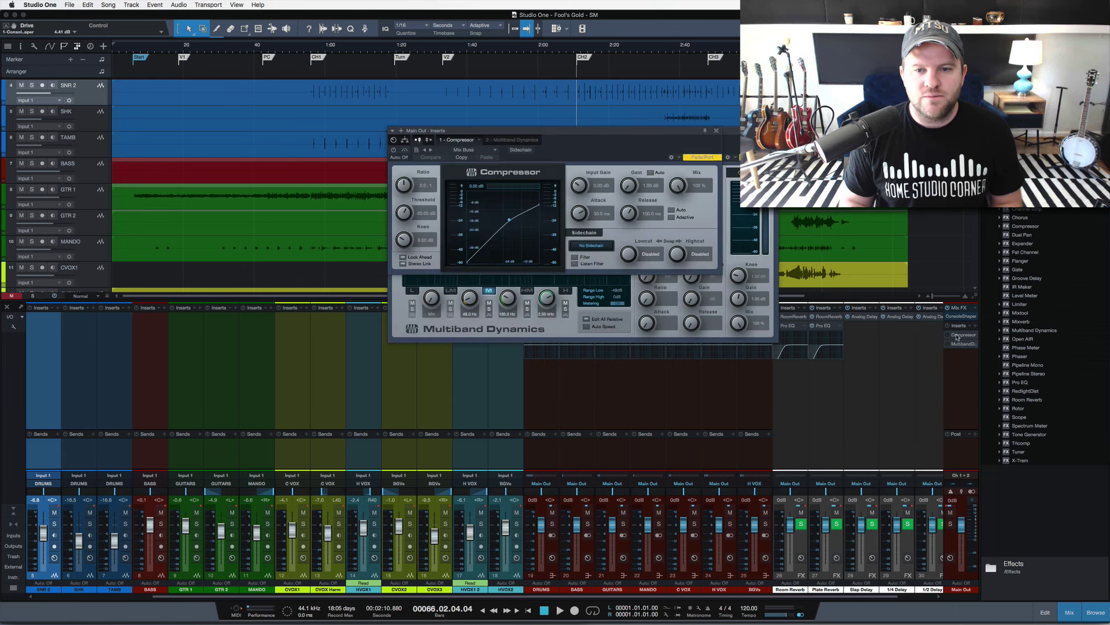
drag(569, 130, 251, 138)
drag(496, 130, 175, 294)
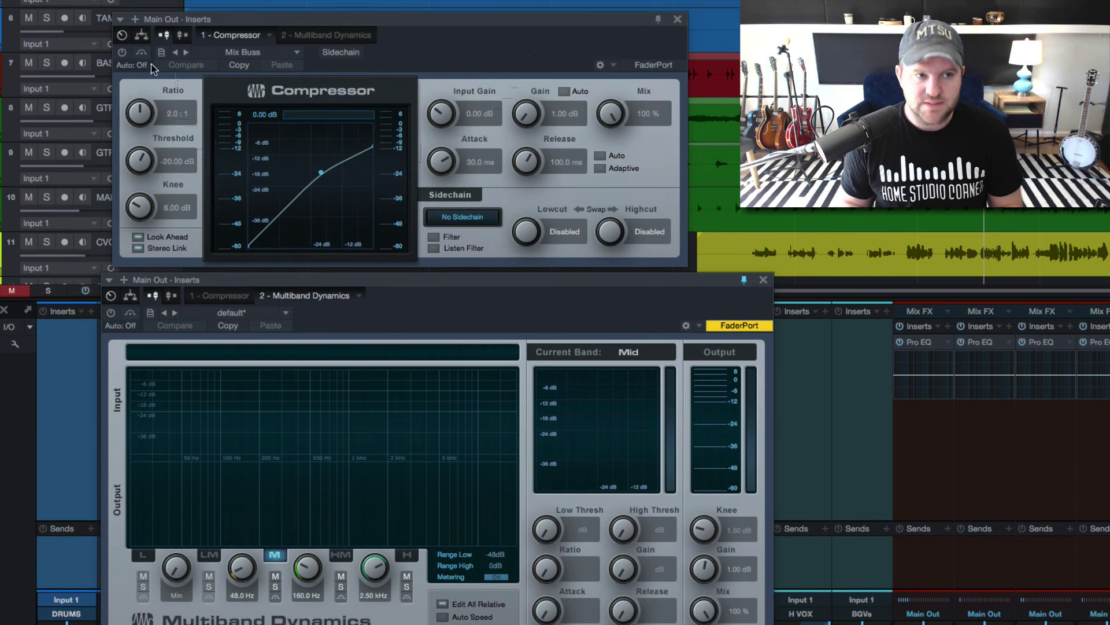
Step: Switch on the Compressor and Multiband Dynamics to show their settings, and select the High and High Mid bands
click(121, 52)
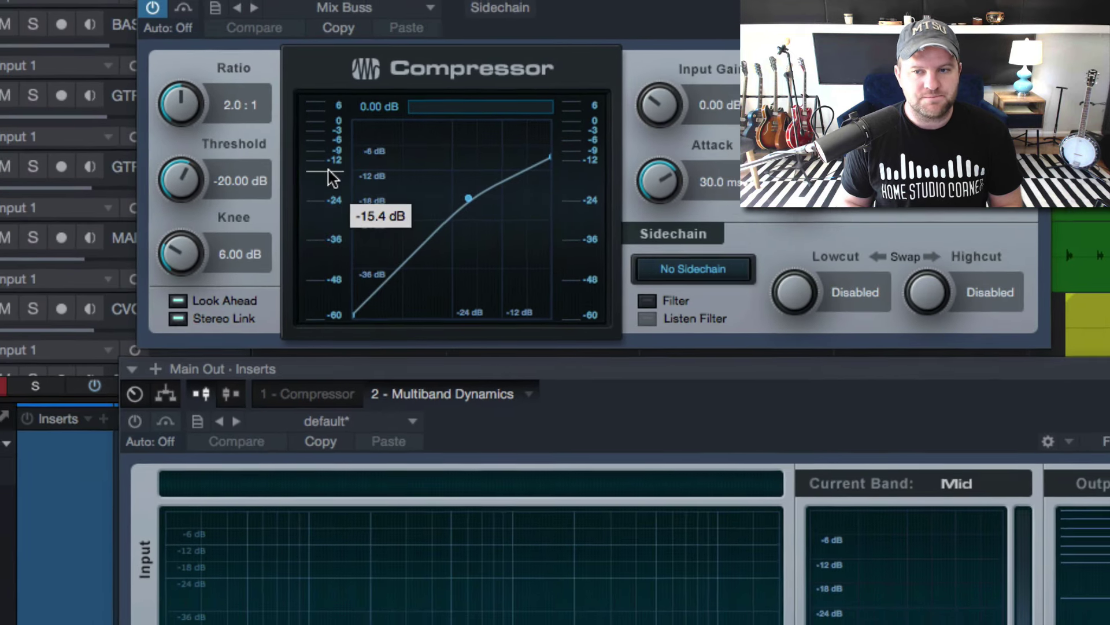
click(140, 415)
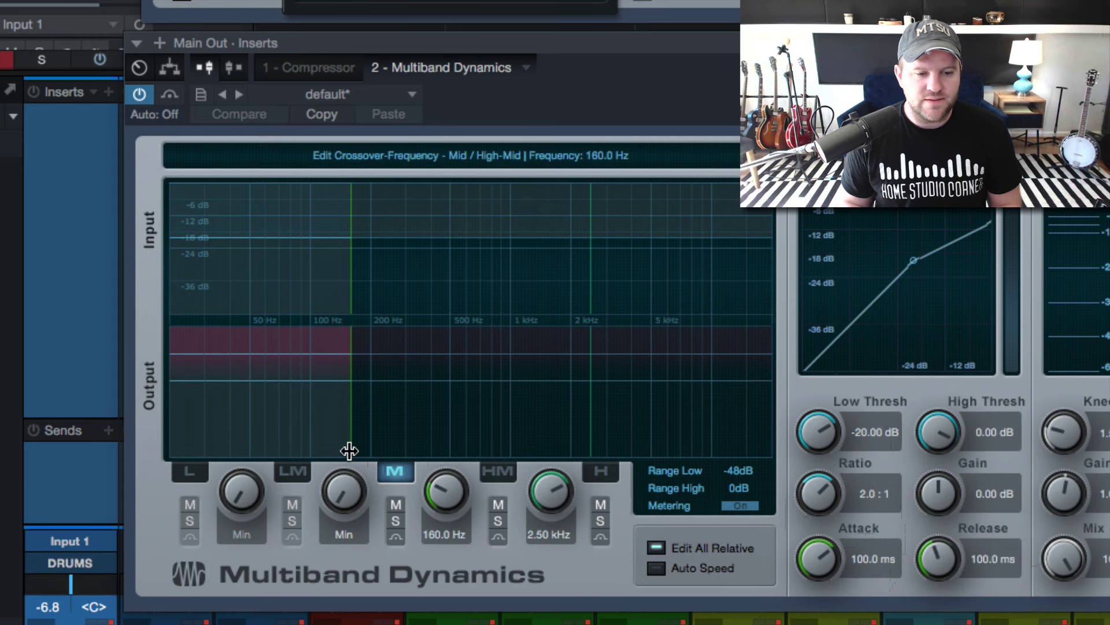
click(438, 419)
click(630, 396)
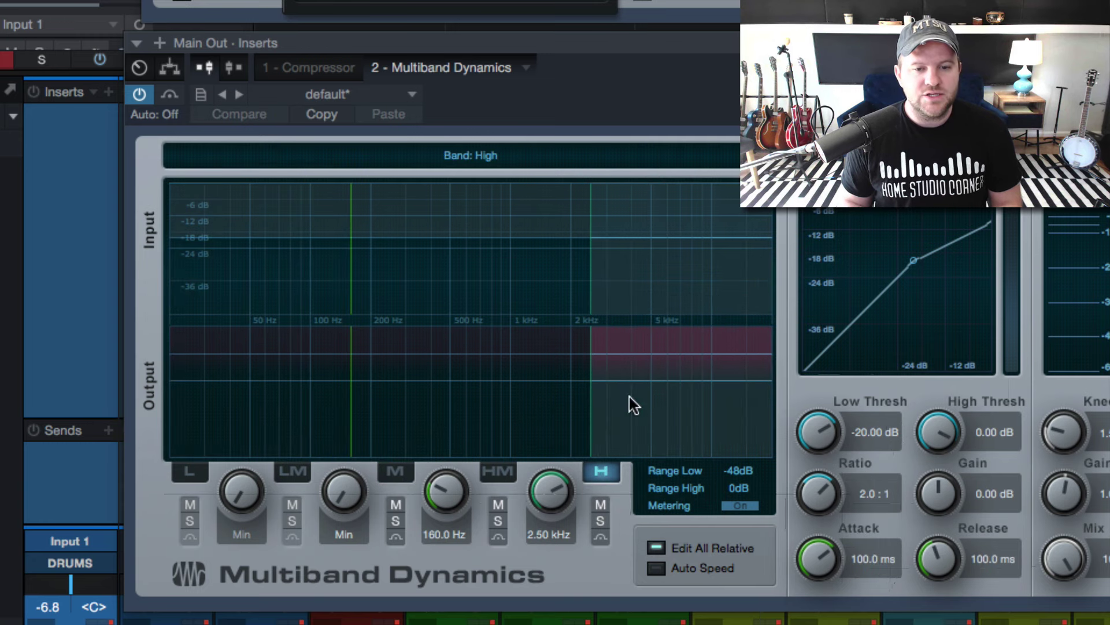
click(522, 402)
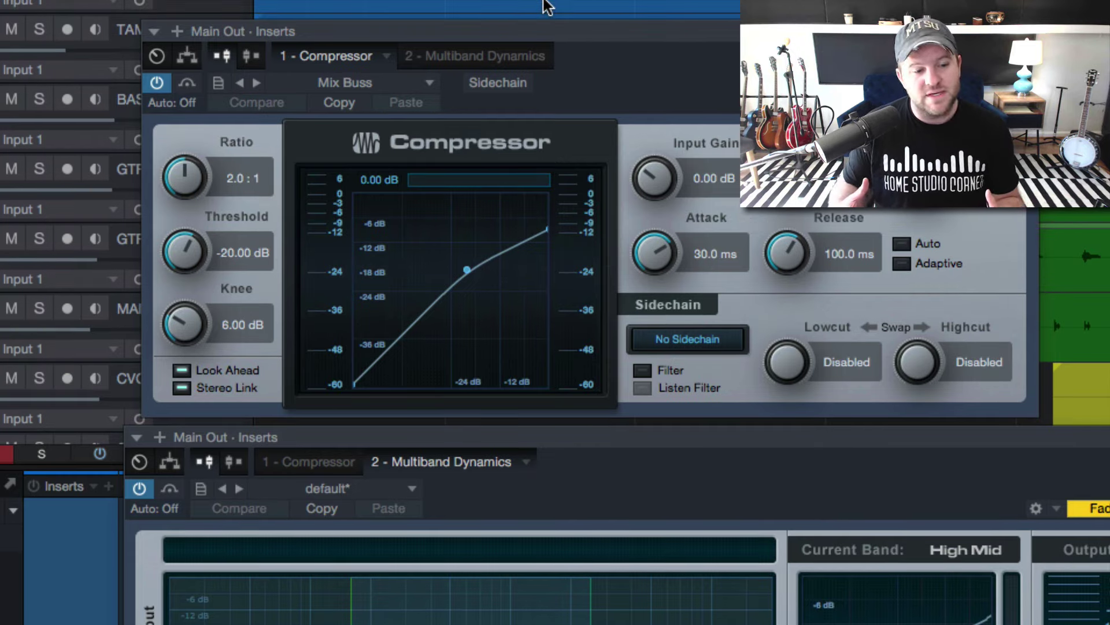
Step: Switch off both the Compressor and Multiband Dynamics, and pin the Compressor window open
click(156, 83)
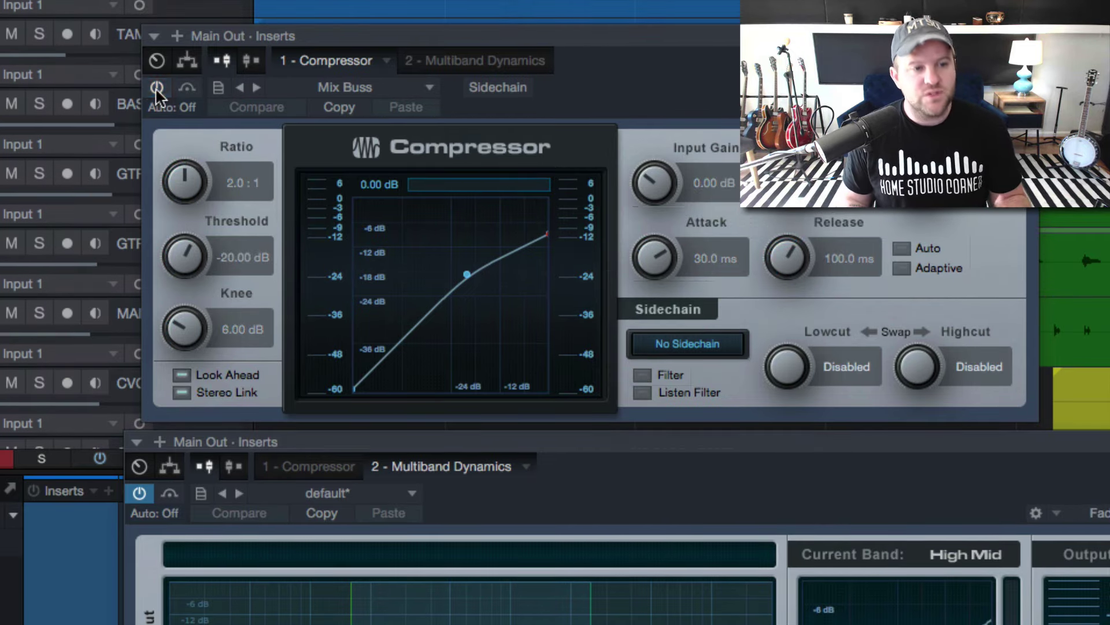
click(140, 493)
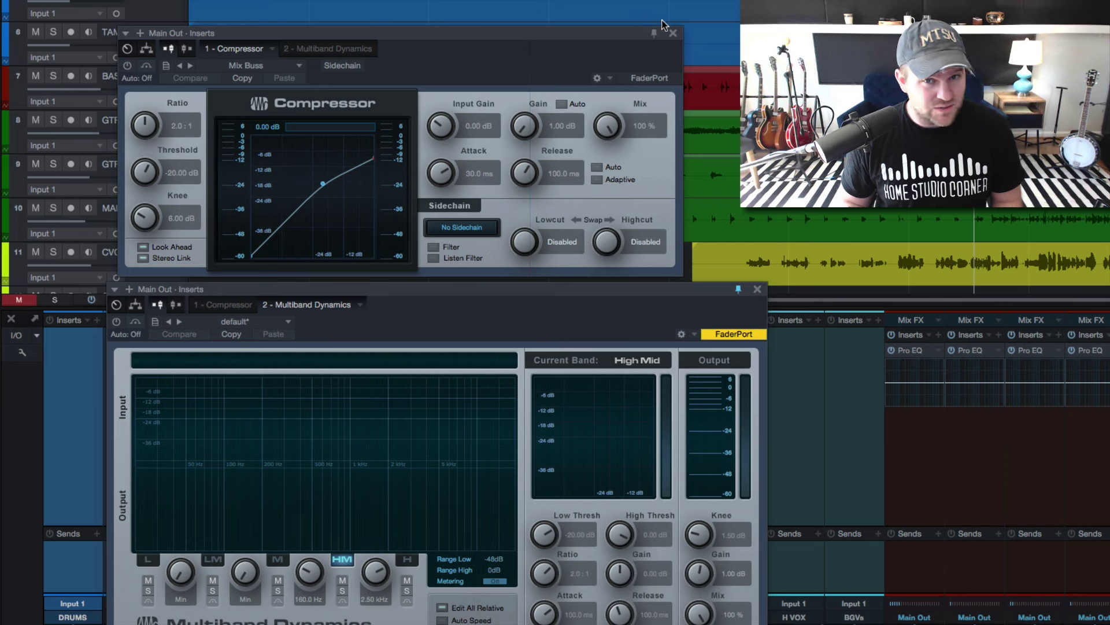
click(654, 33)
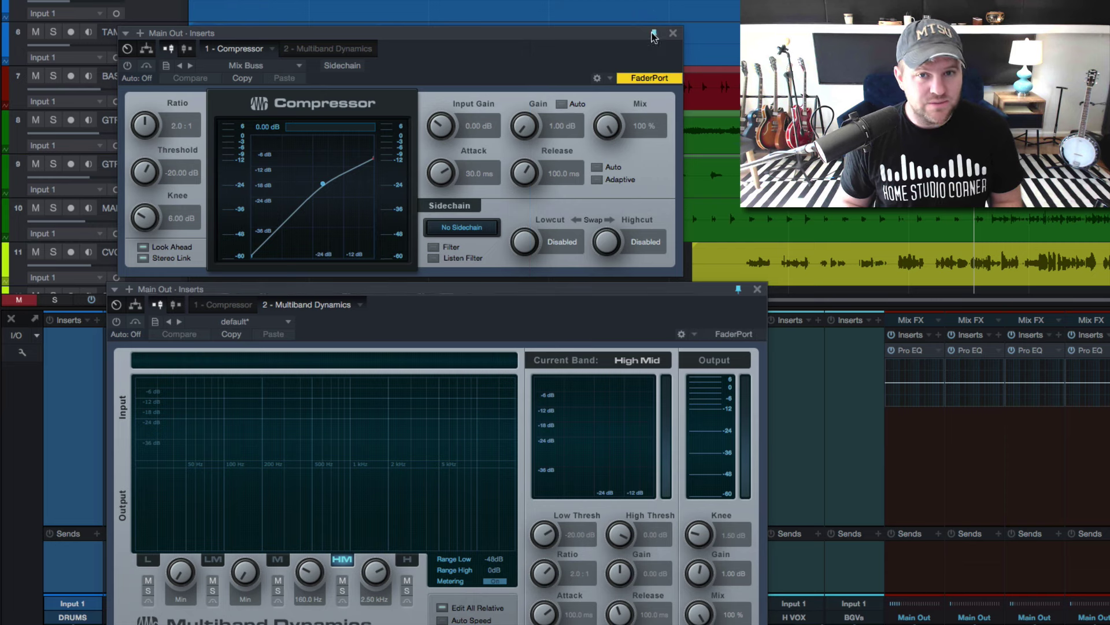
Step: Compare the mix with the Compressor on and off during playback, leaving it switched on, and stop playback
click(128, 66)
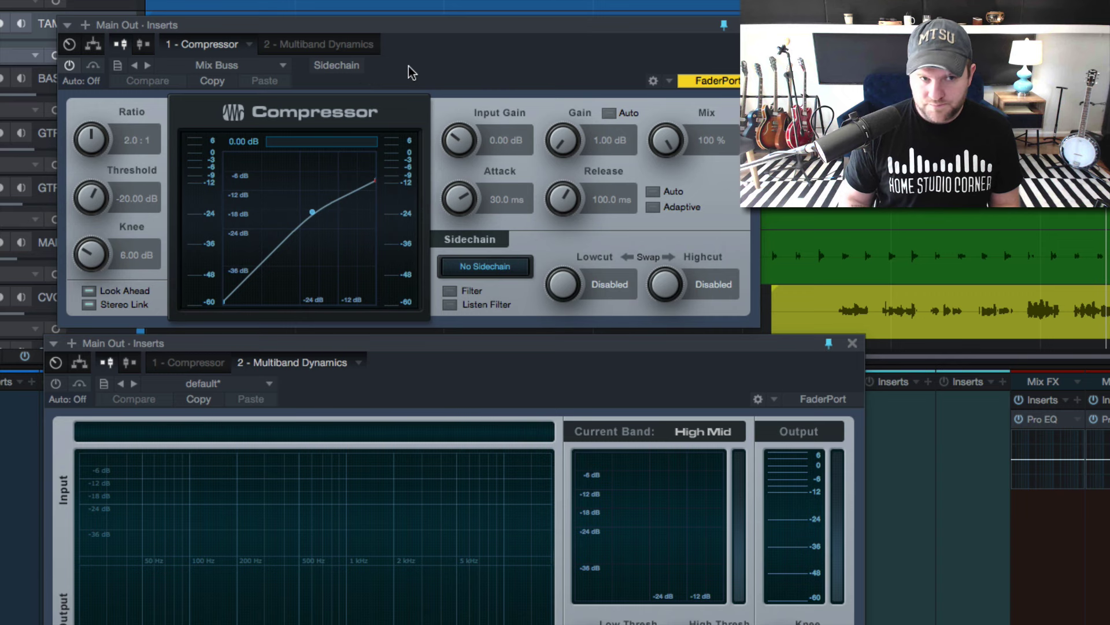
click(76, 62)
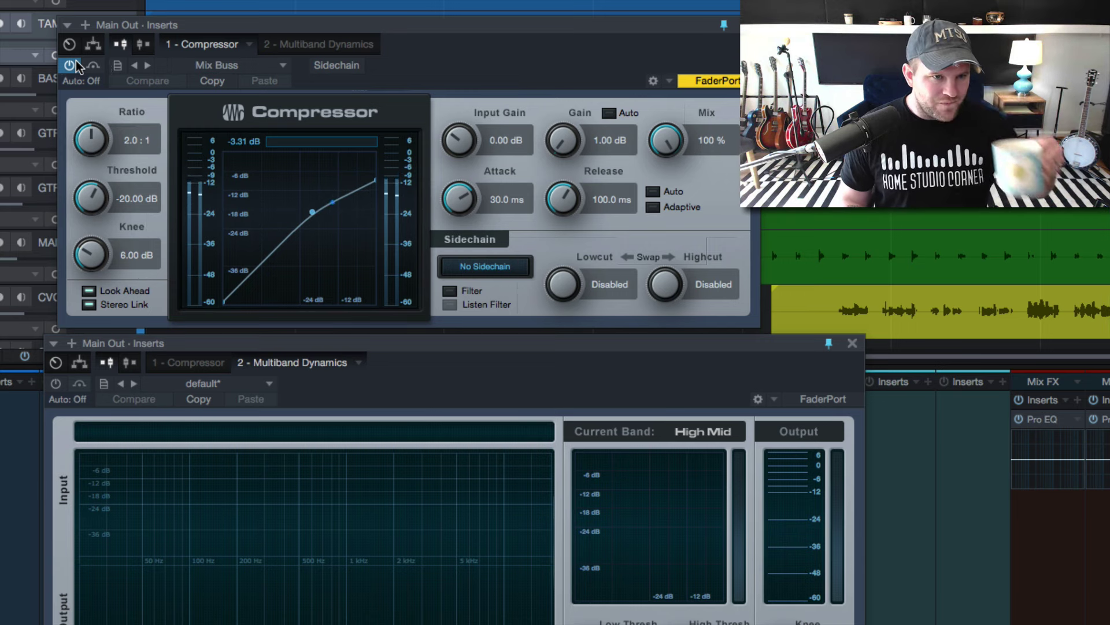
click(76, 64)
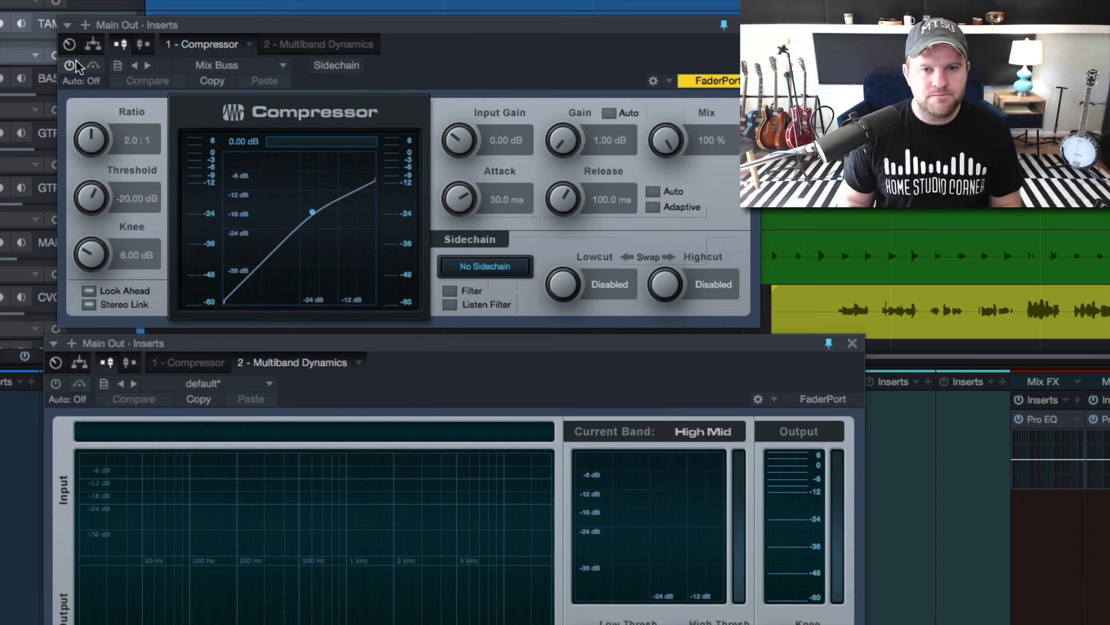
click(70, 65)
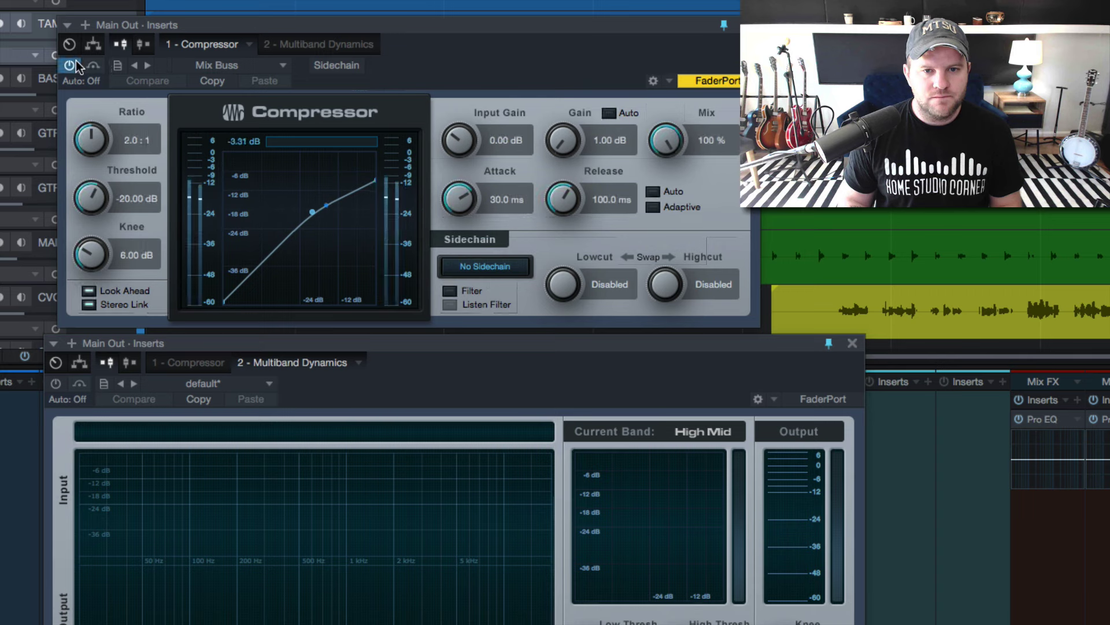
click(71, 65)
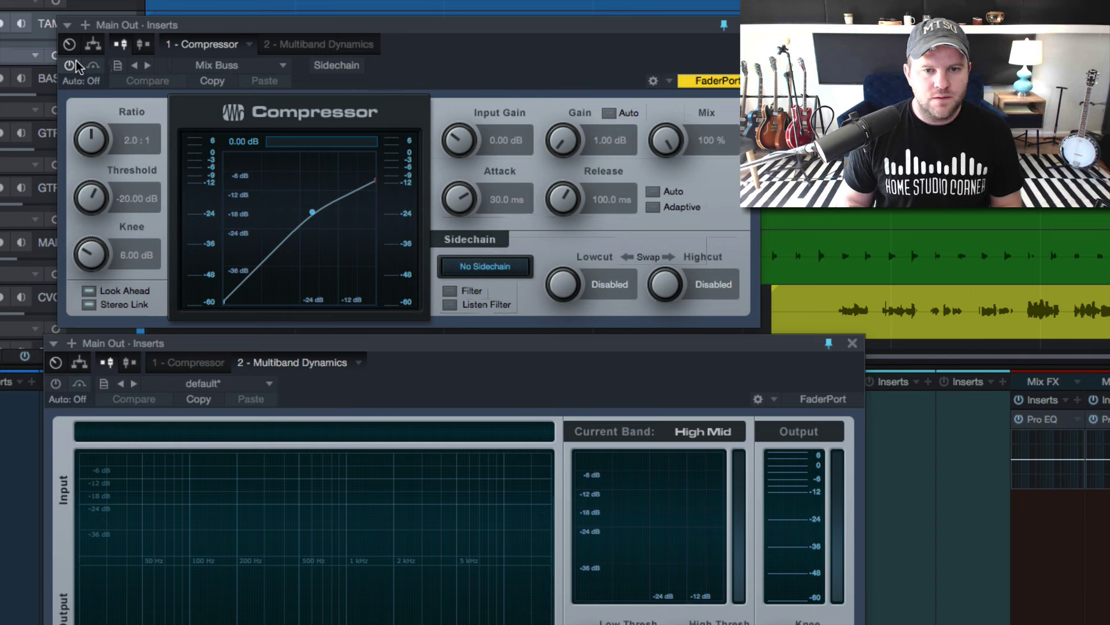
click(76, 63)
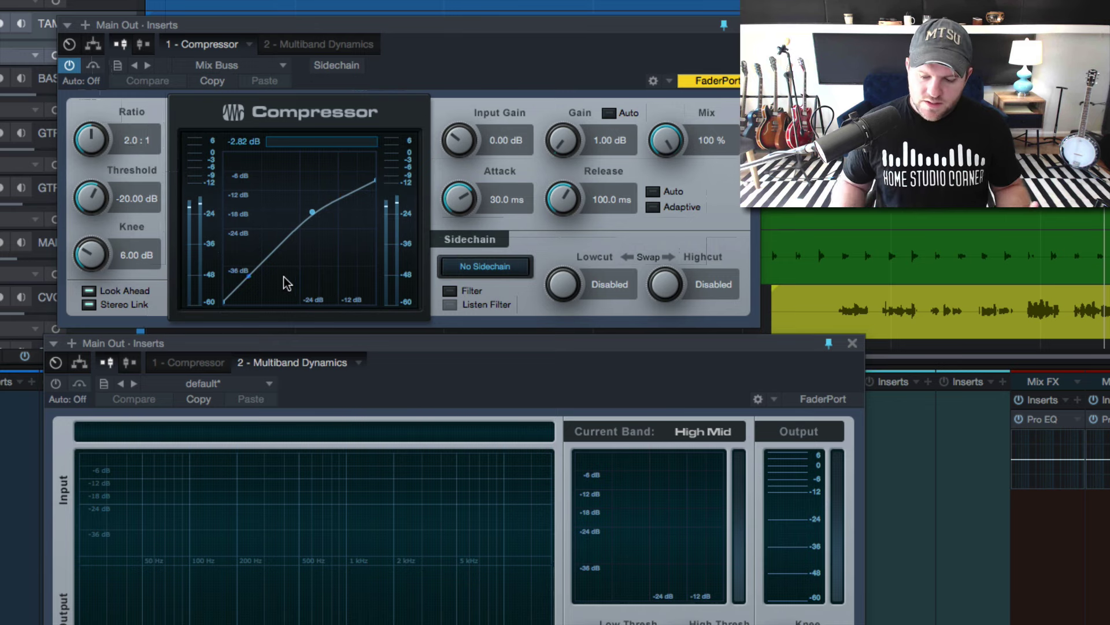
key(space)
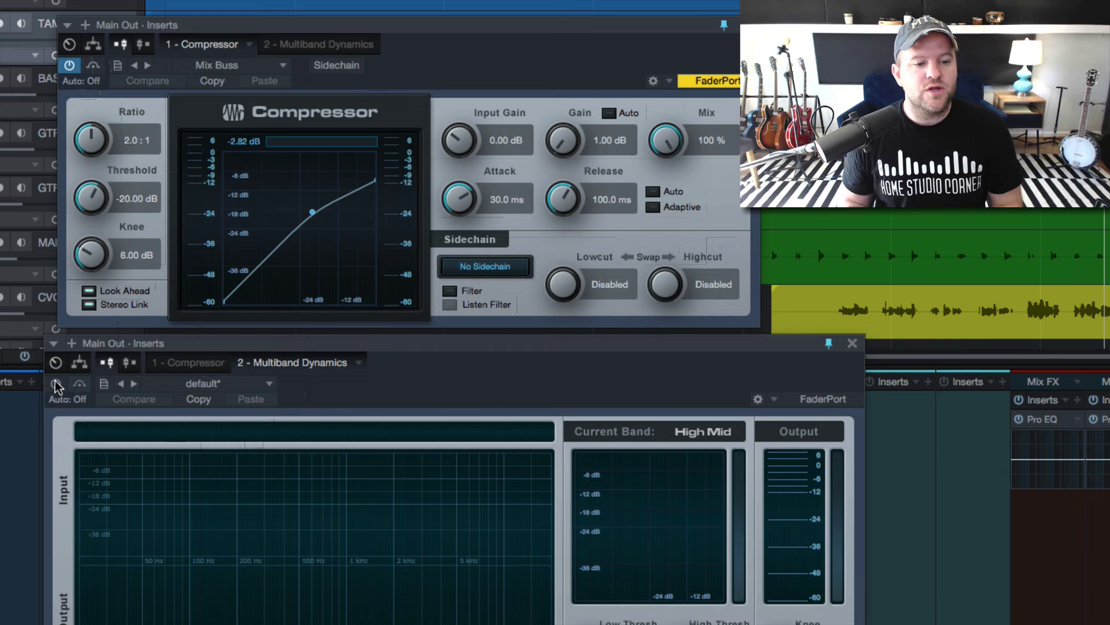
Step: Play the mix and compare it with Multiband Dynamics on and off, leaving Multiband Dynamics switched on
key(space)
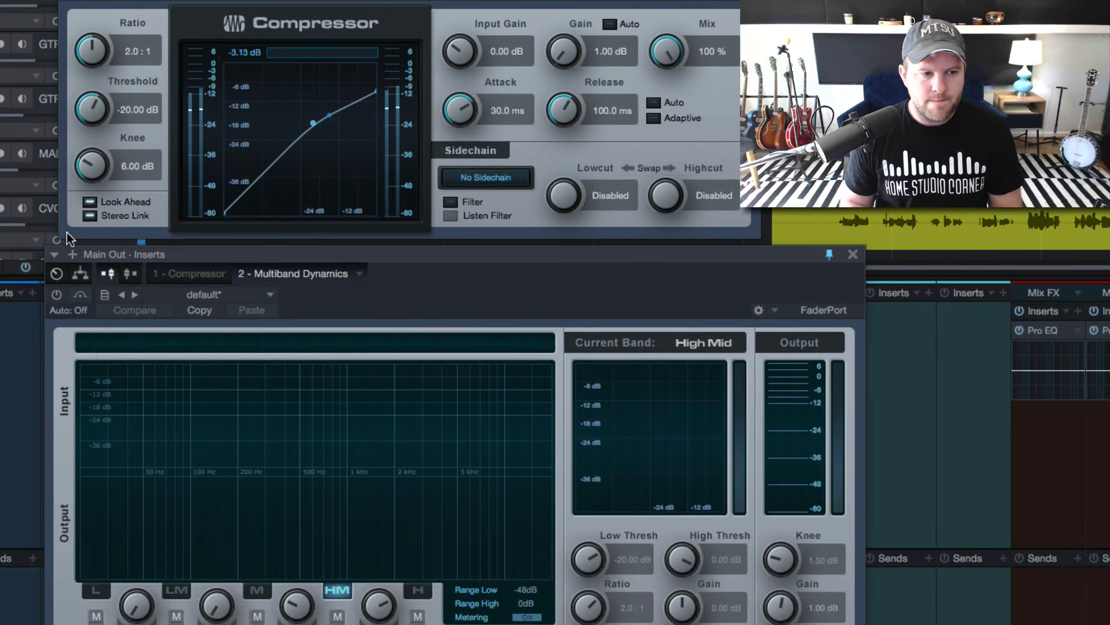
click(56, 383)
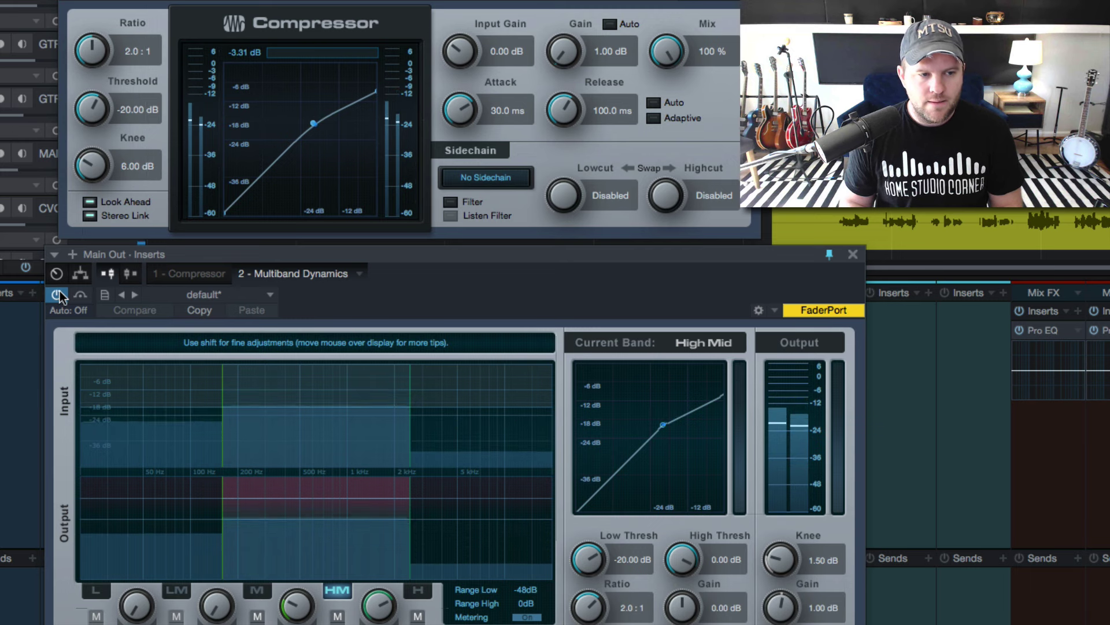
click(57, 294)
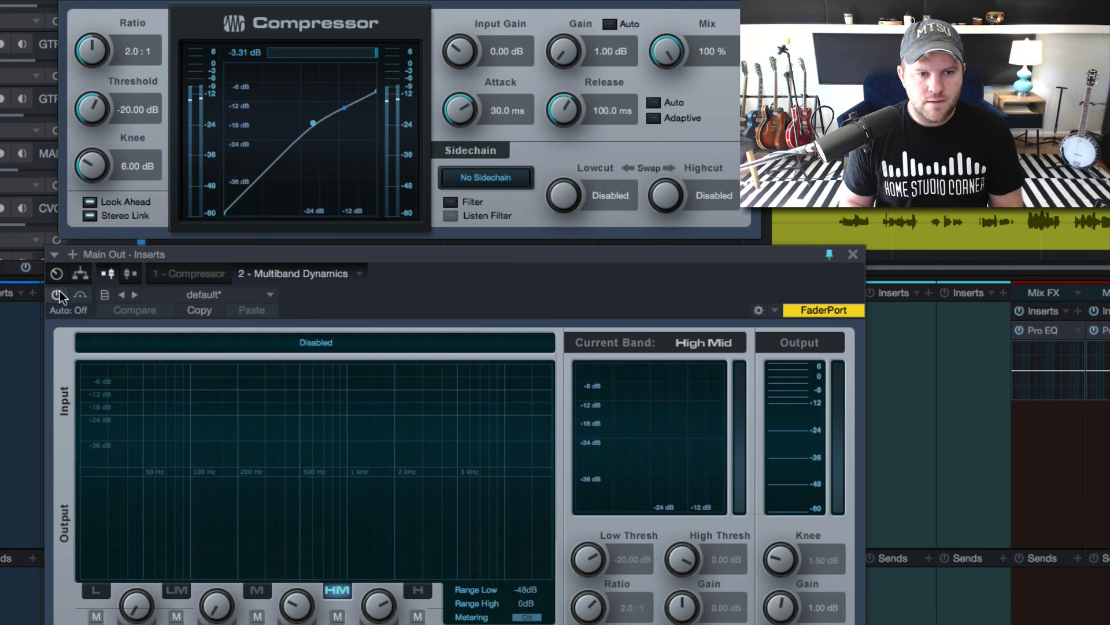
click(57, 294)
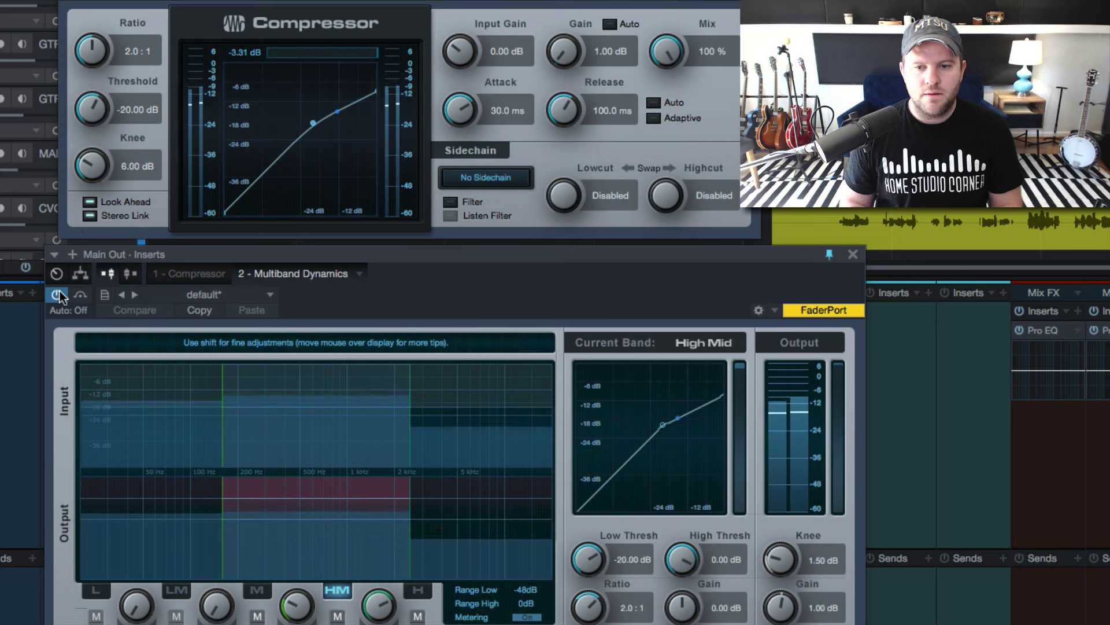
click(58, 295)
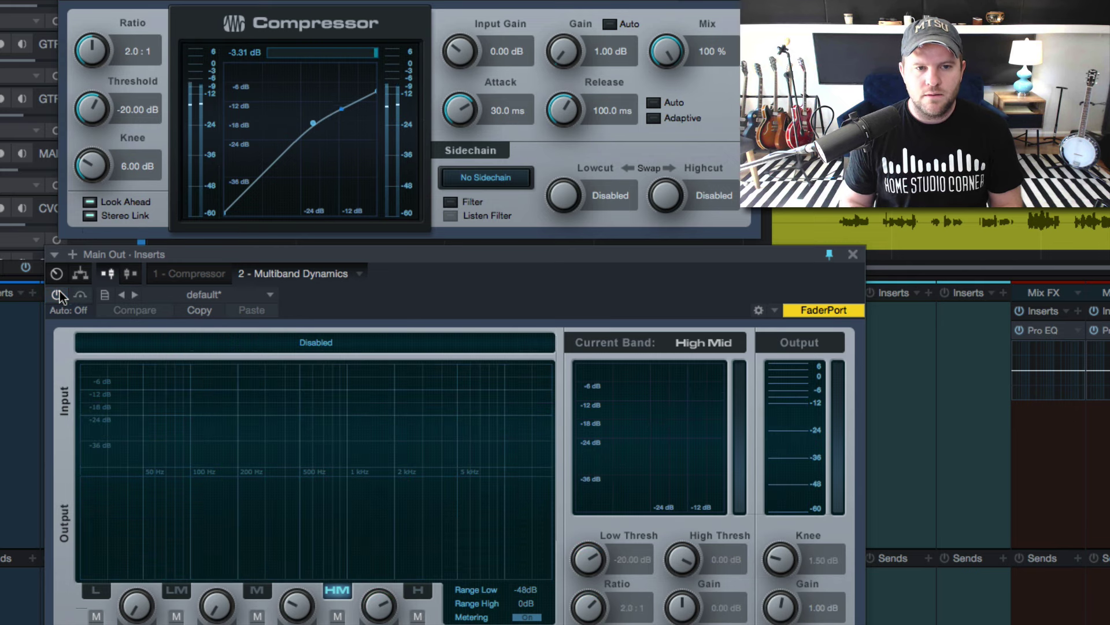
click(58, 294)
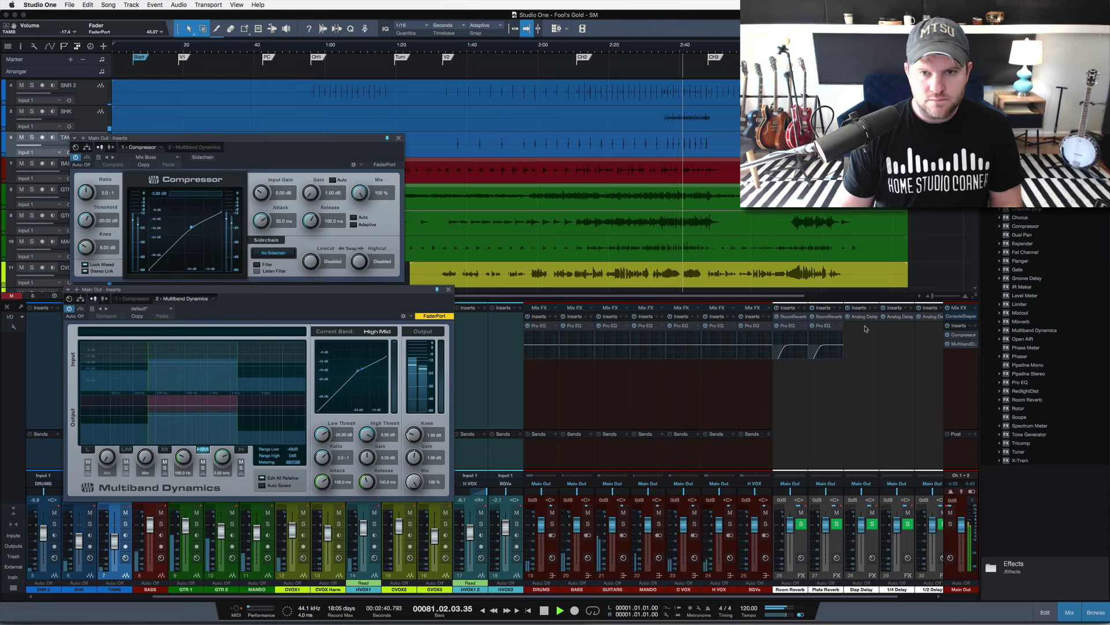
Step: Stop and restart playback around the second chorus to hear the mix with both Main Out processors active
key(space)
key(space)
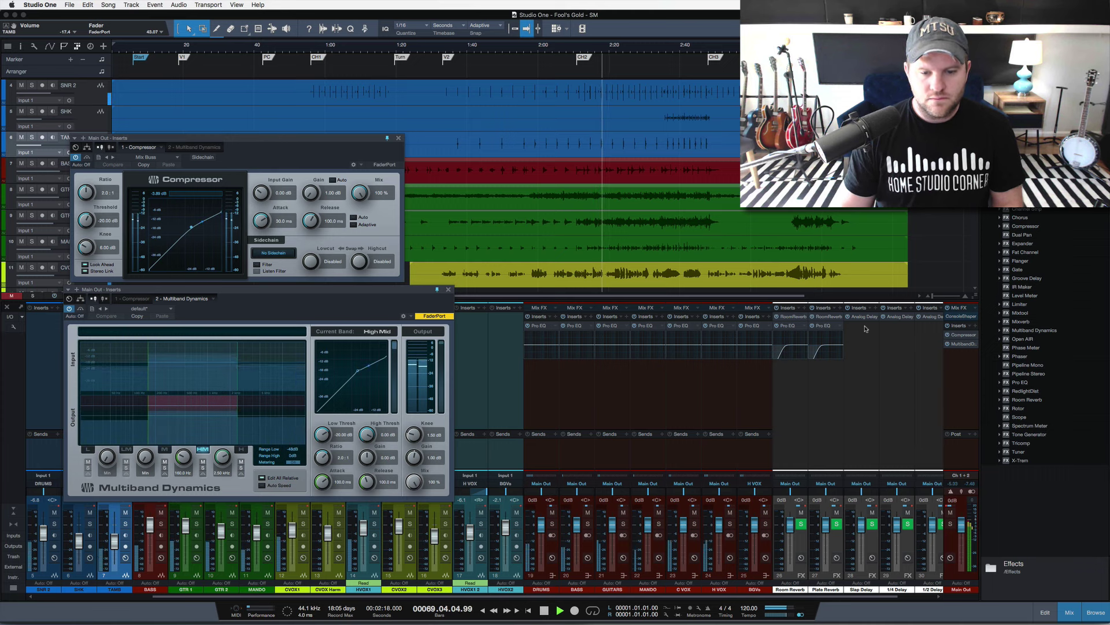
key(space)
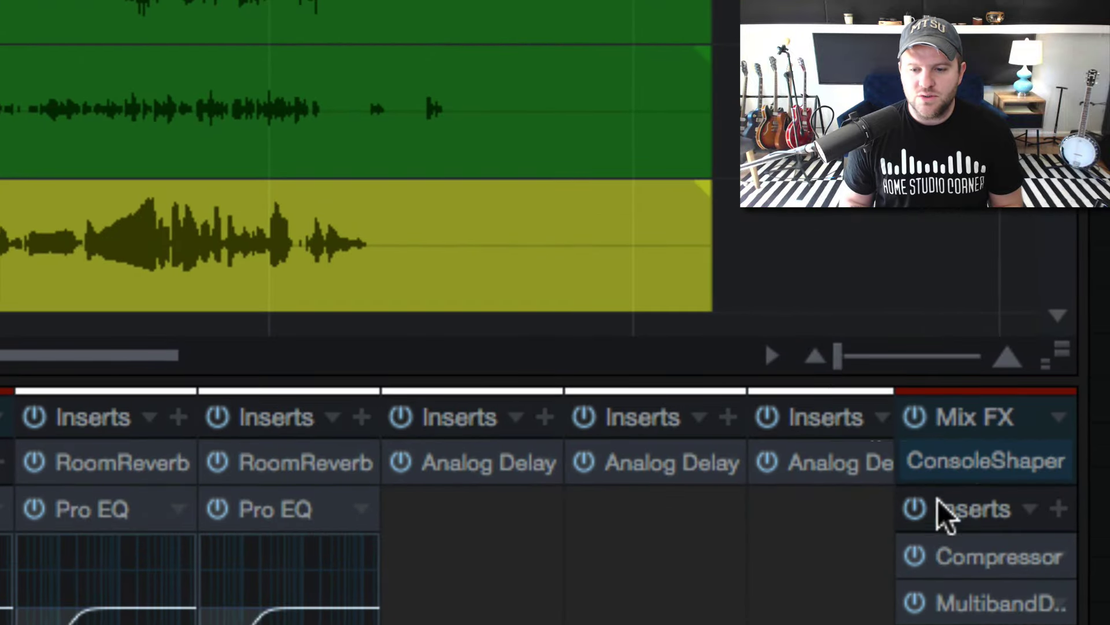
Step: Compare the mix with all Main Out inserts bypassed and active, leaving the whole insert rack switched on
click(914, 508)
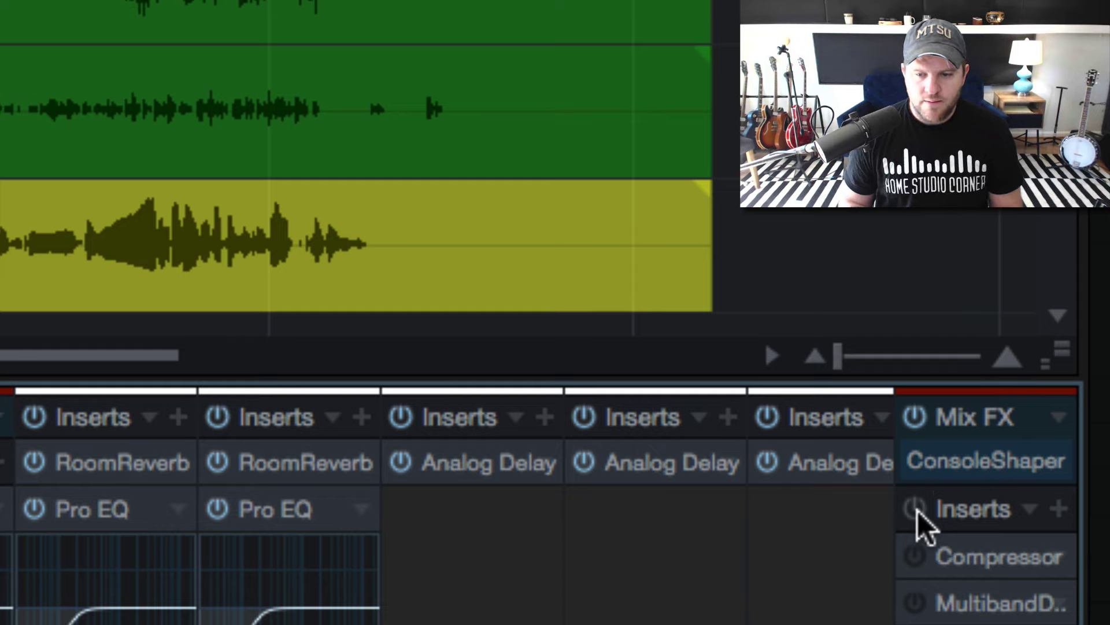
click(915, 509)
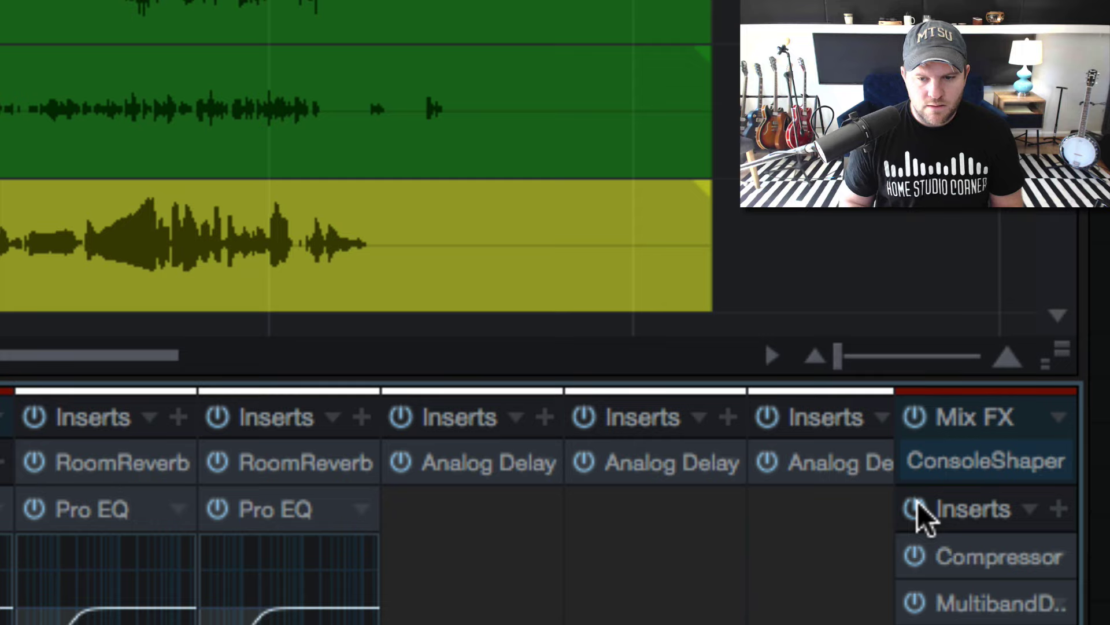
click(917, 502)
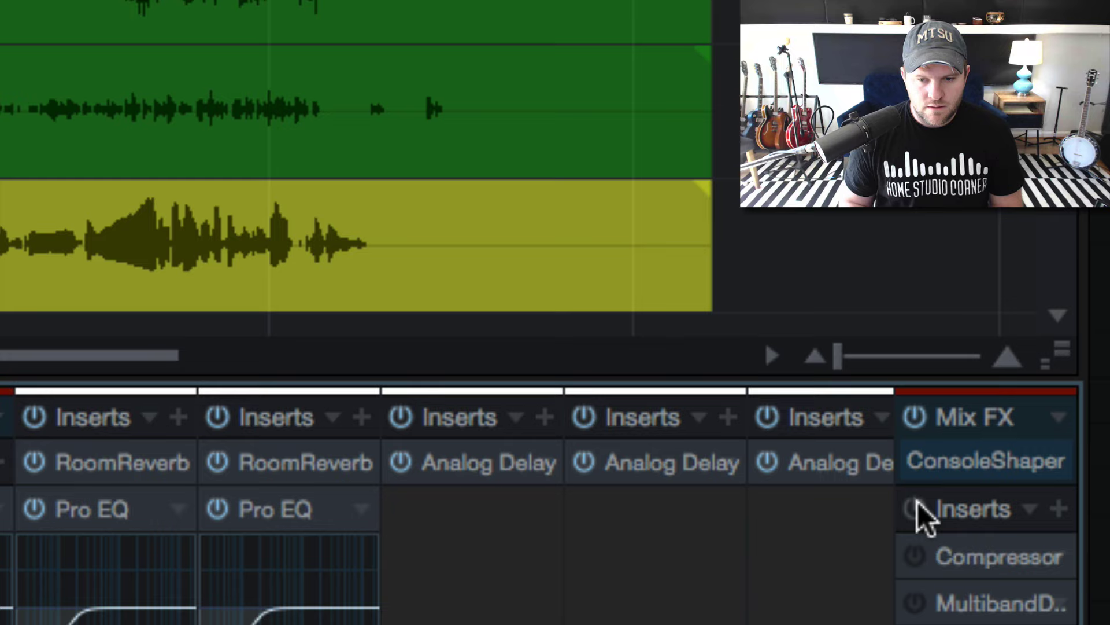
click(918, 503)
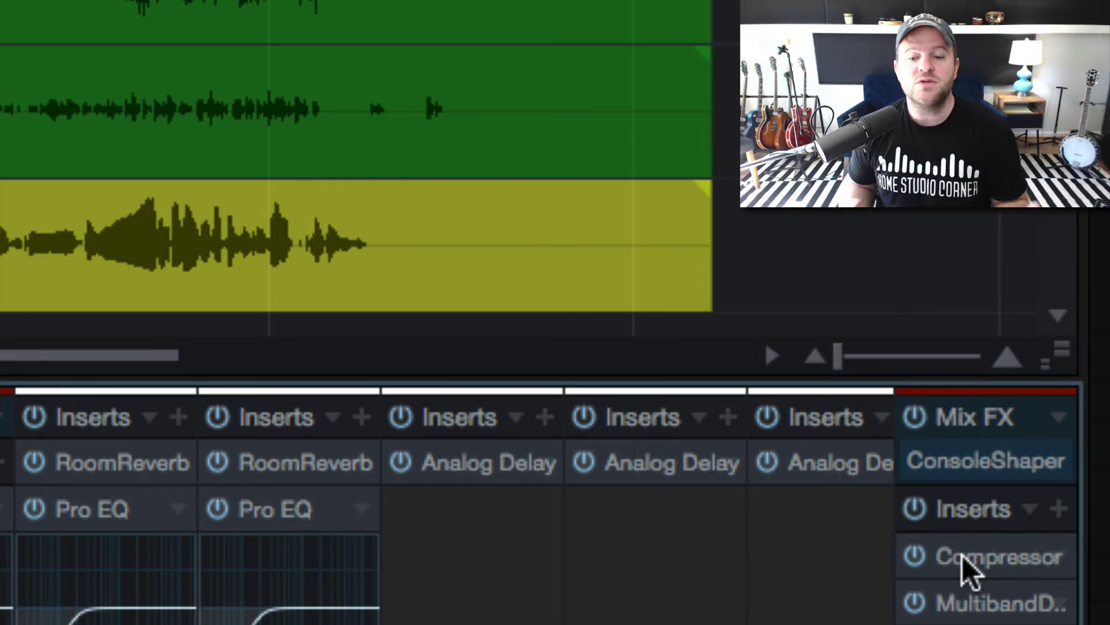
click(918, 510)
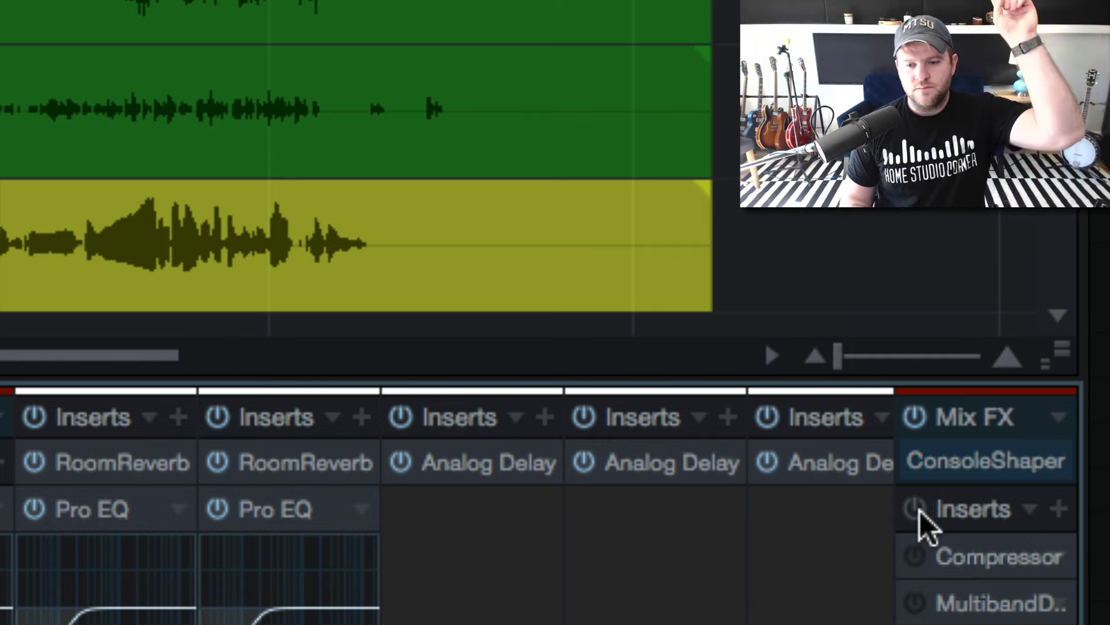
click(919, 510)
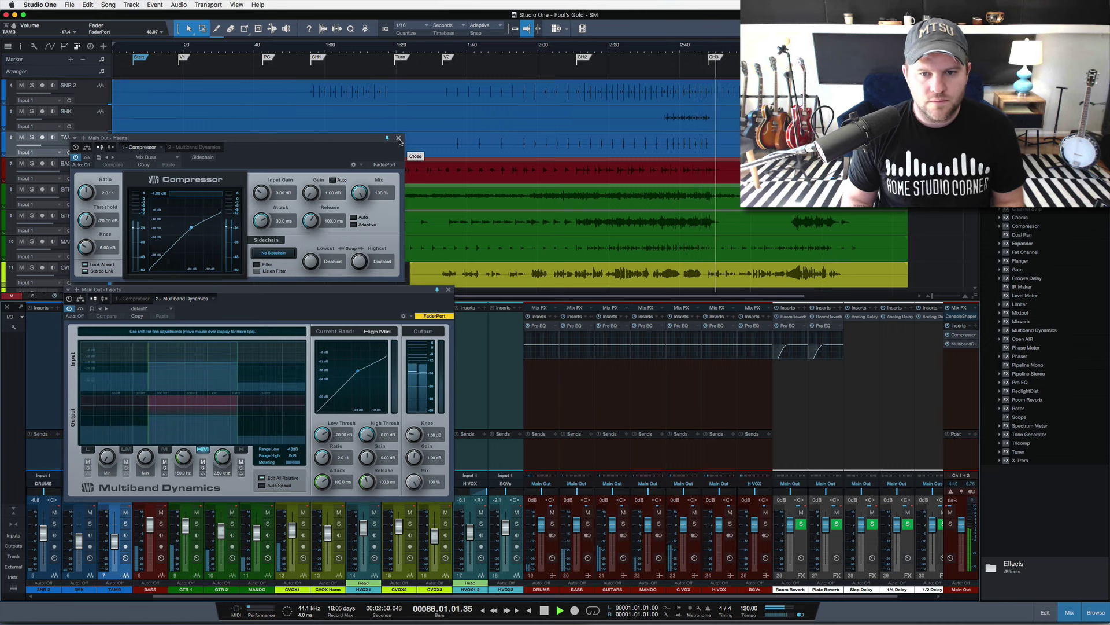
Step: Stop playback and close the Compressor and Multiband Dynamics windows
key(space)
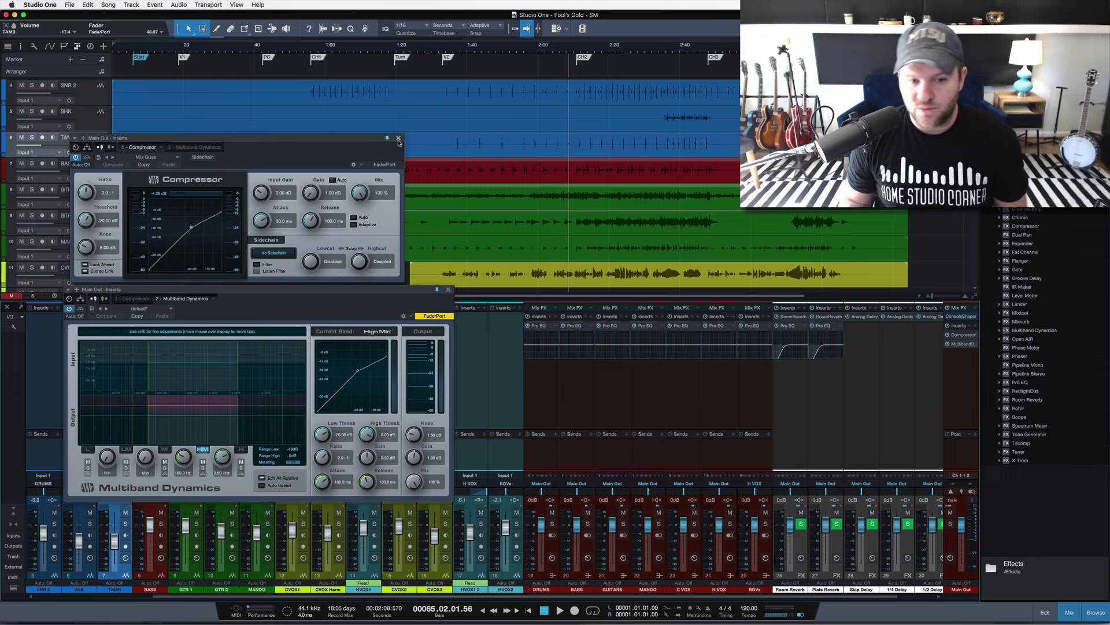
click(398, 139)
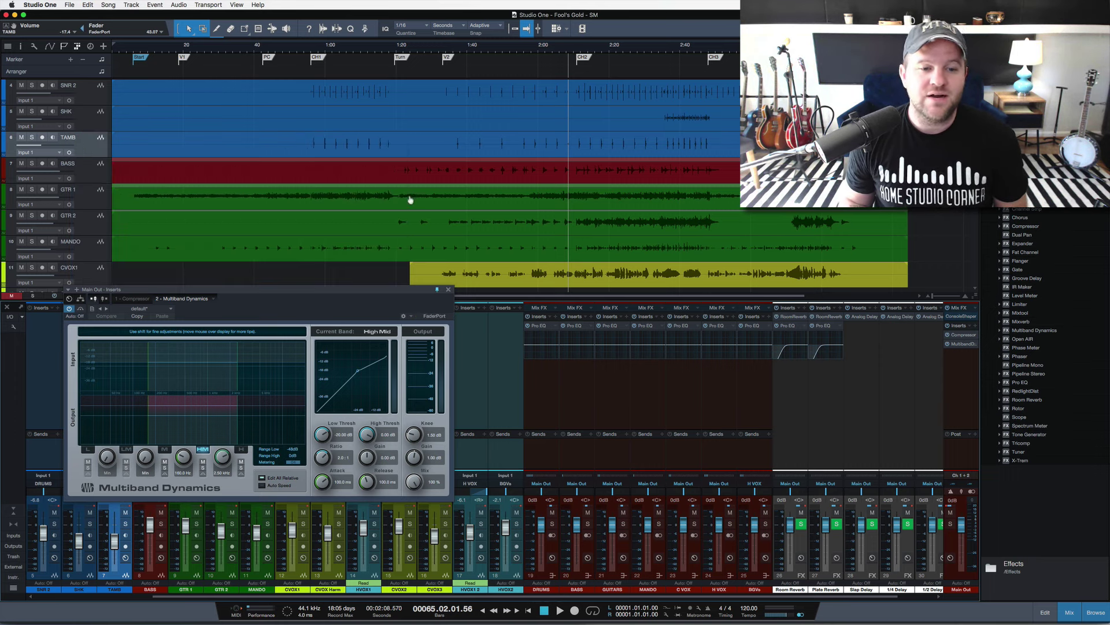
click(449, 289)
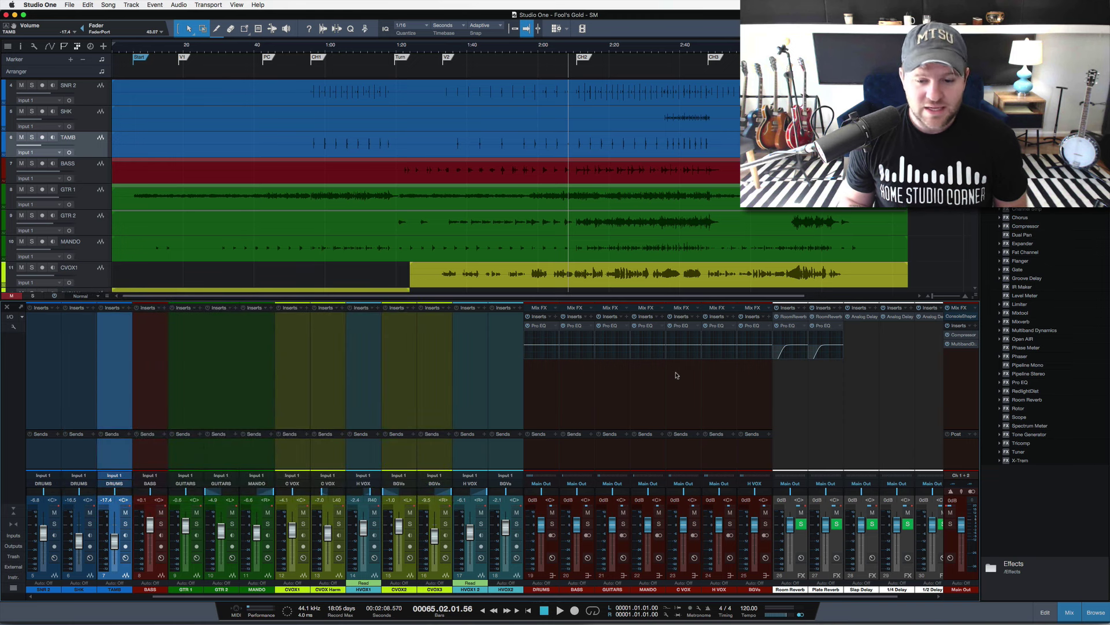